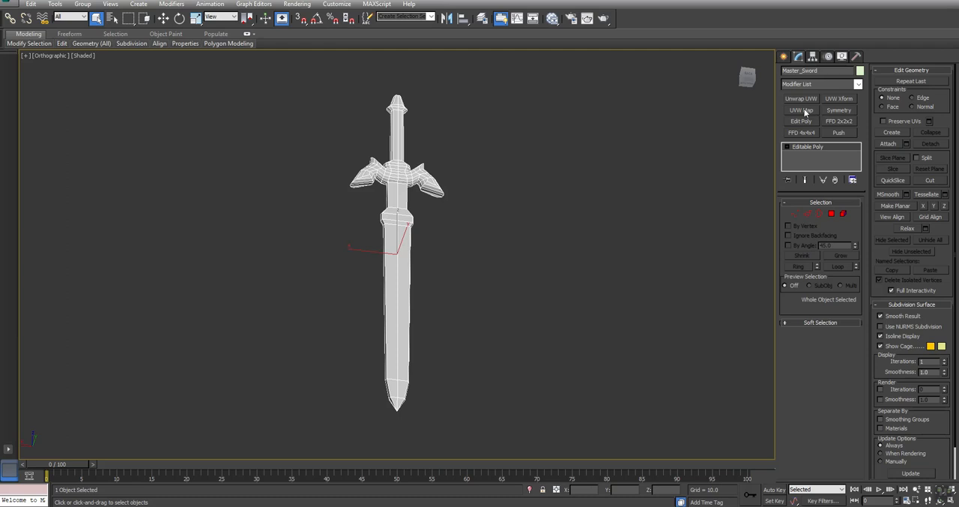
- Add a planar UVW Map modifier to the sword and set its width to 508.821 to match the length
left_click(802, 111)
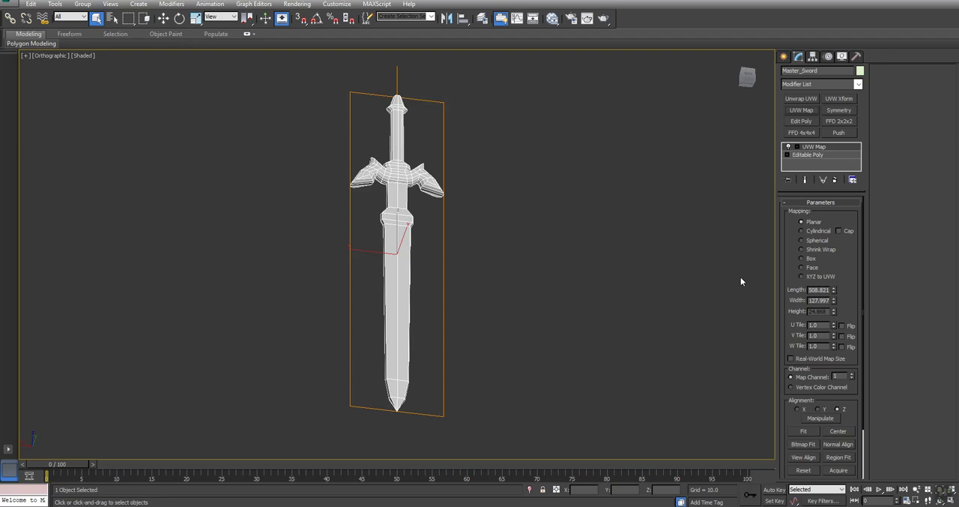
double_click(812, 290)
key("ctrl+c")
key("Tab")
key("ctrl+v")
key("Return")
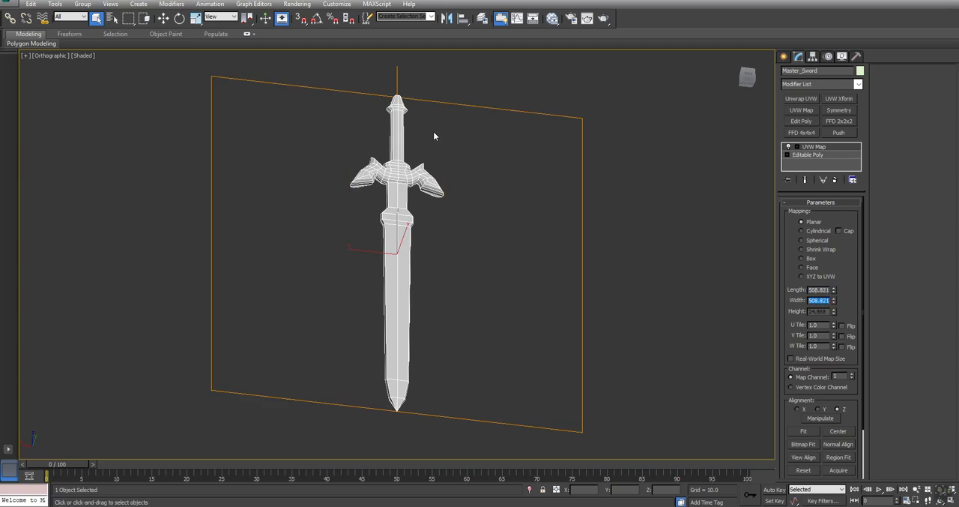
- Convert the sword to an Editable Poly to collapse the UVW Map modifier
right_click(393, 123)
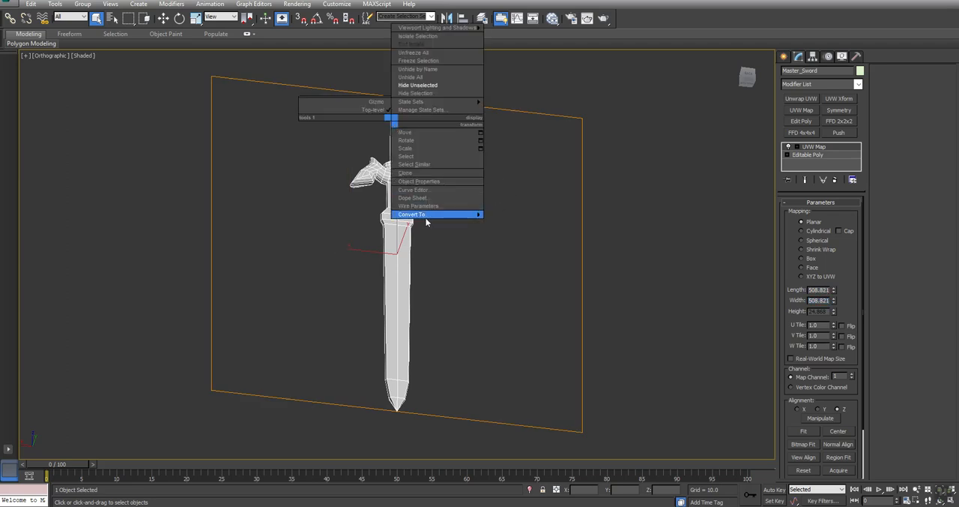
mouse_move(435, 215)
left_click(502, 221)
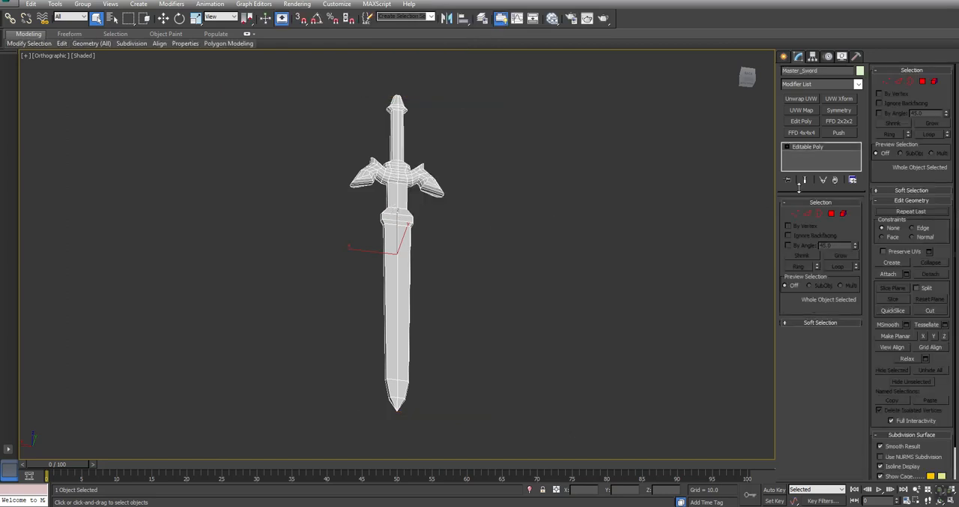
- Open the UV editor through a new Unwrap UVW modifier on the sword and hide the editor's checker background
left_click(800, 98)
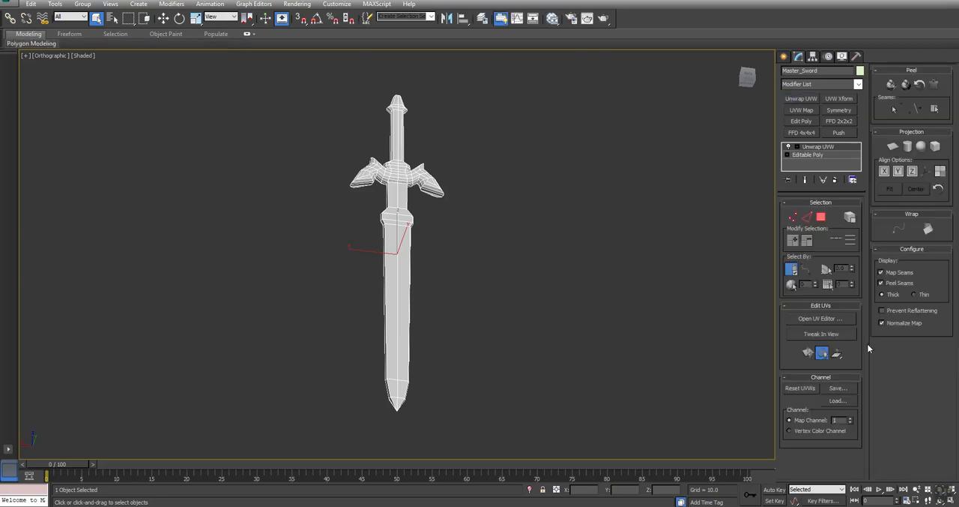
left_click(848, 318)
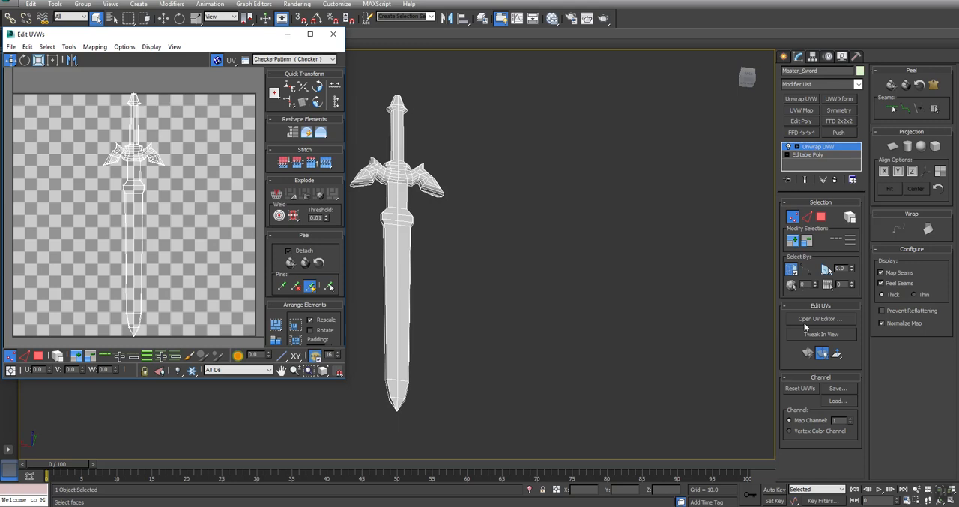
left_click(797, 146)
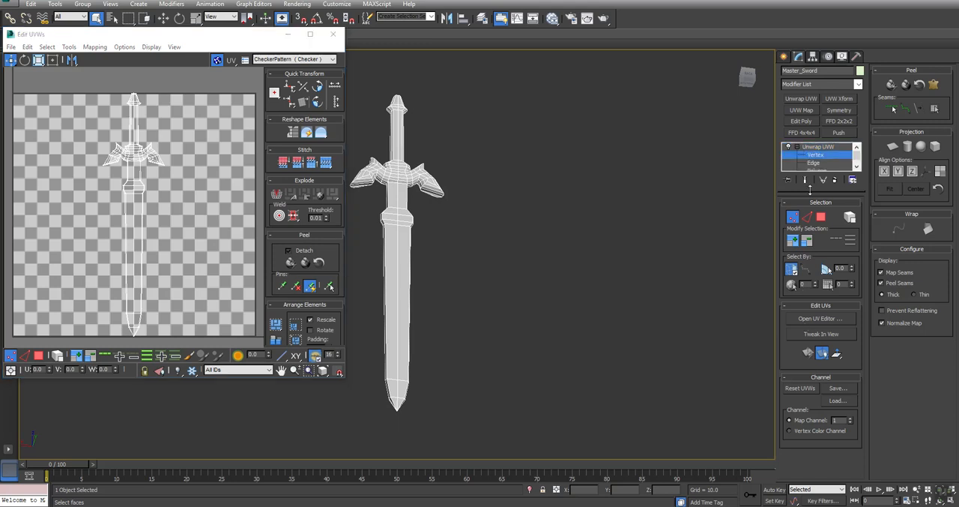
left_click_drag(810, 190, 811, 209)
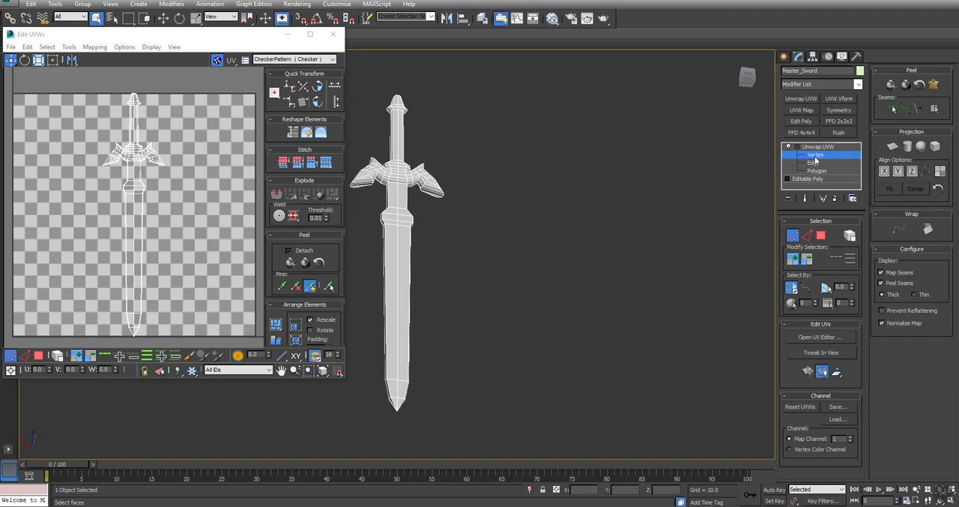
left_click(258, 97)
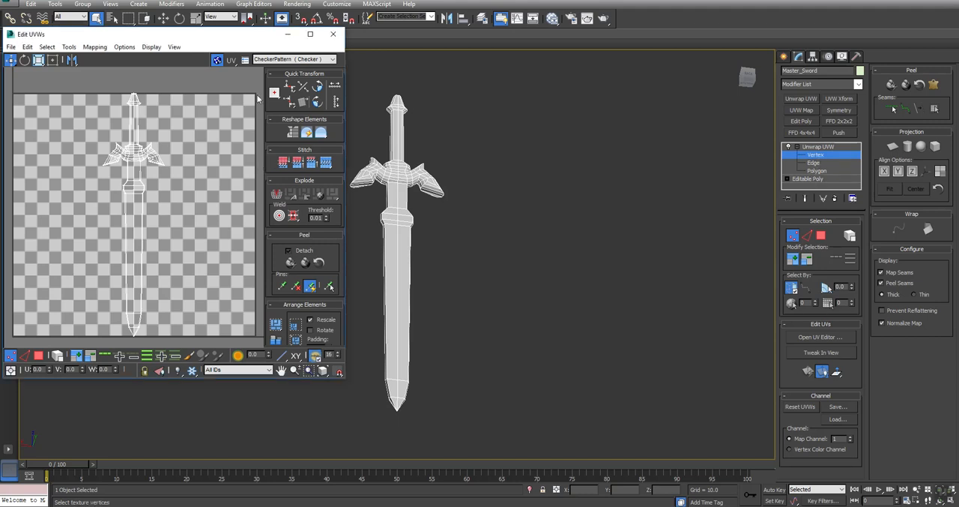
left_click(216, 60)
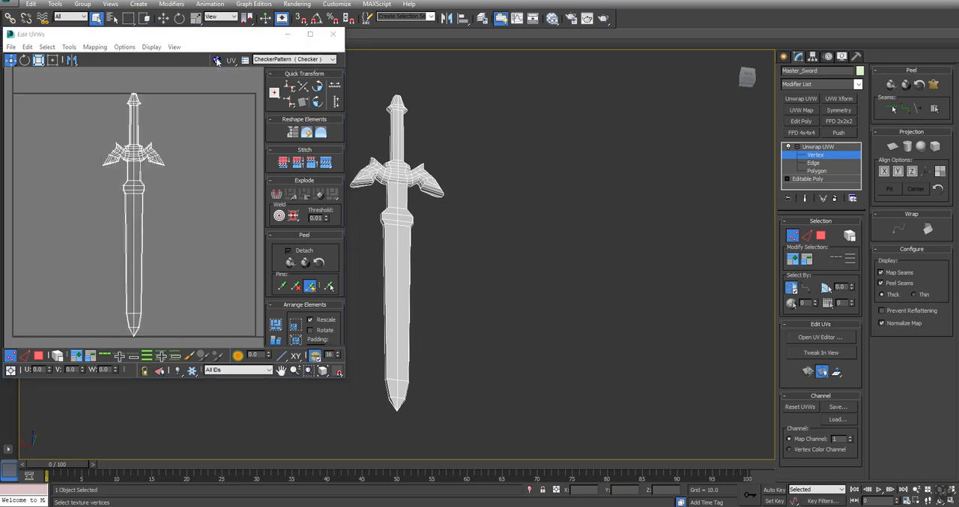
- Break the inverted polygons off into their own UV shell and pack the sword's shells side by side
left_click(39, 356)
left_click(47, 47)
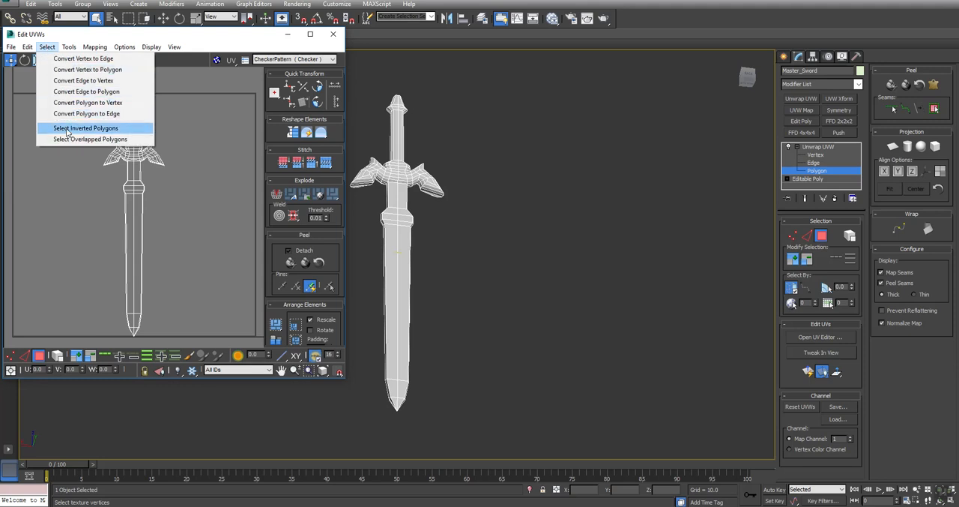
left_click(67, 129)
middle_click_drag(469, 220, 637, 268, "alt")
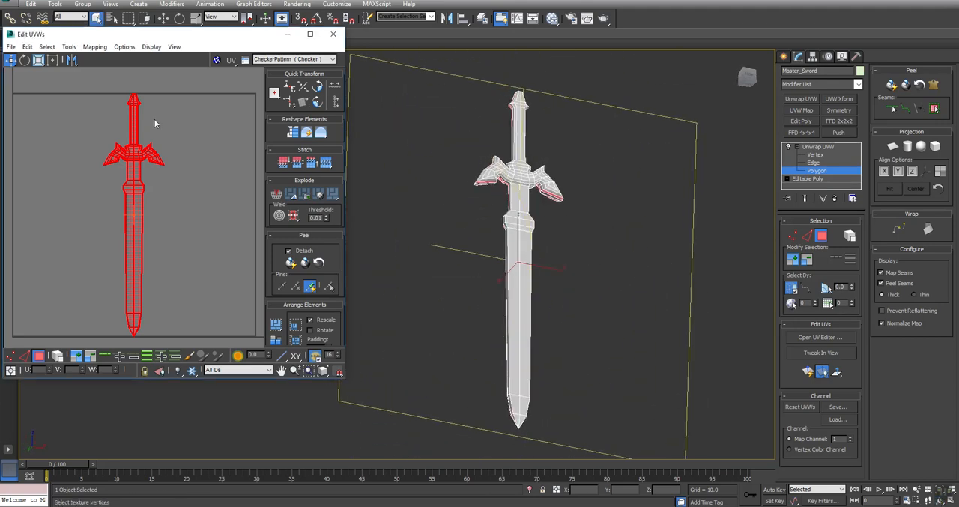
middle_click_drag(131, 119, 135, 118)
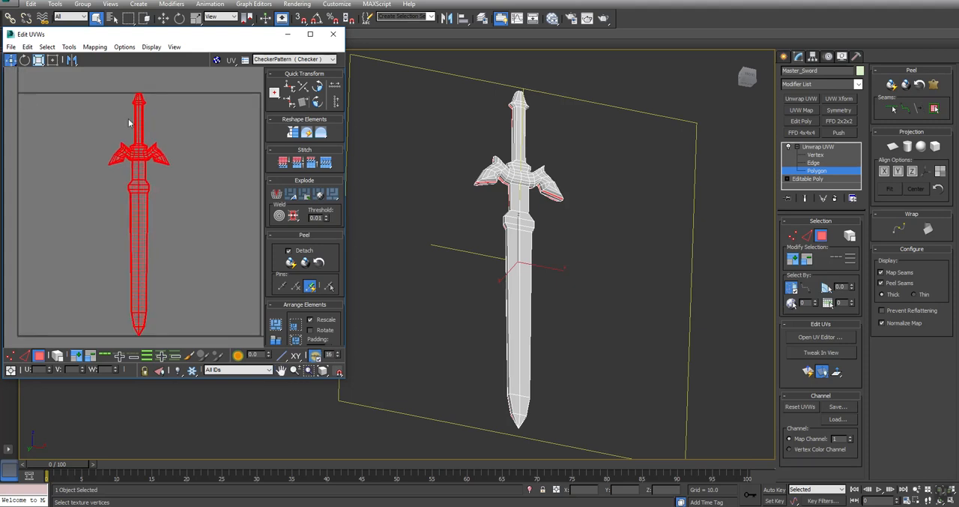
left_click(276, 194)
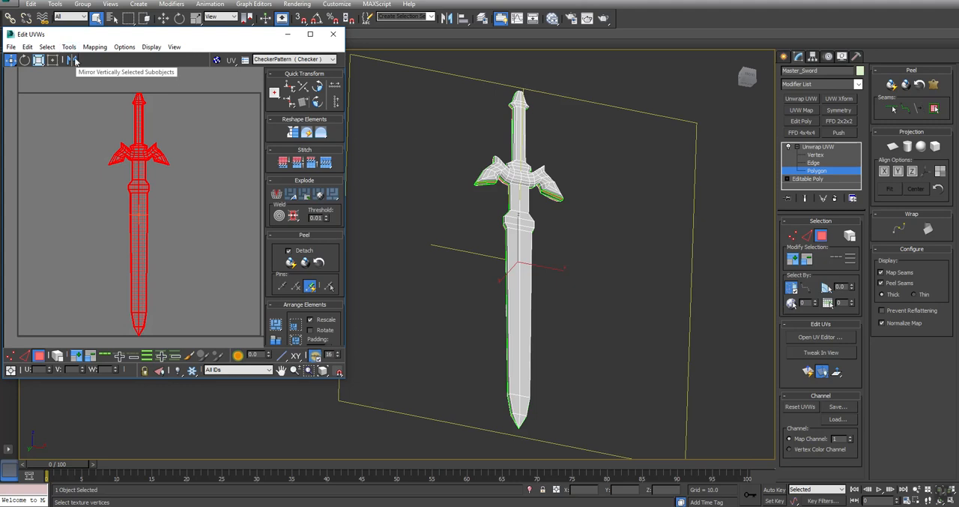
left_click(196, 176)
left_click(276, 324)
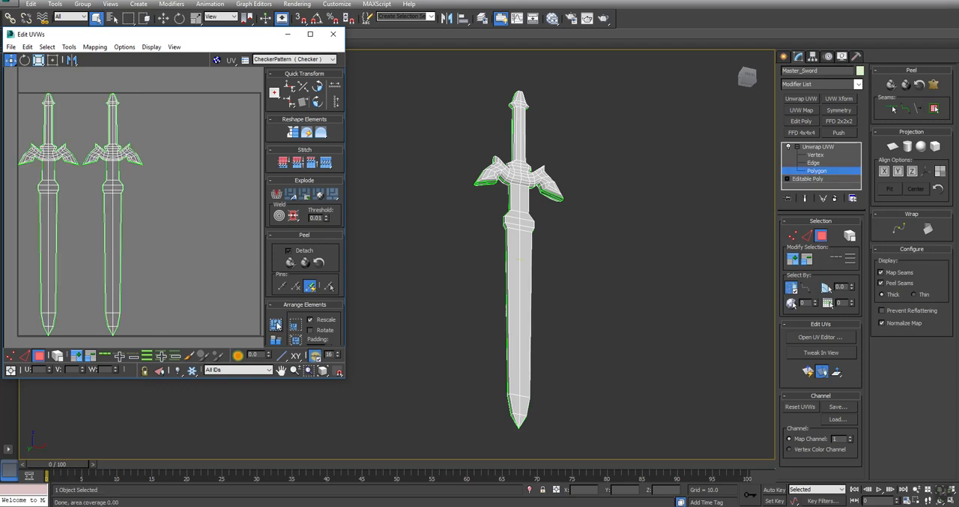
- Check the packed sword shells for inverted polygons and overlapped polygons
left_click(47, 47)
left_click(79, 128)
left_click(47, 46)
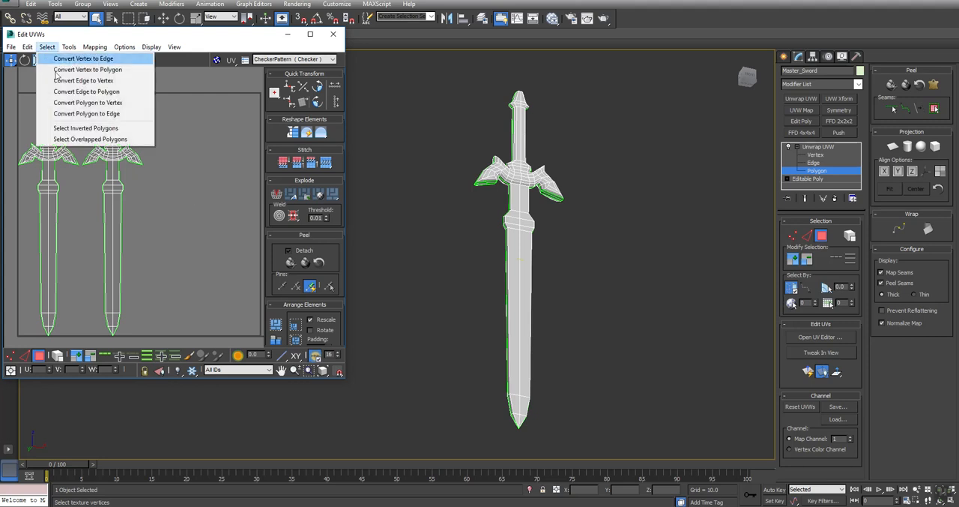
left_click(72, 140)
scroll(72, 103, "up", 3)
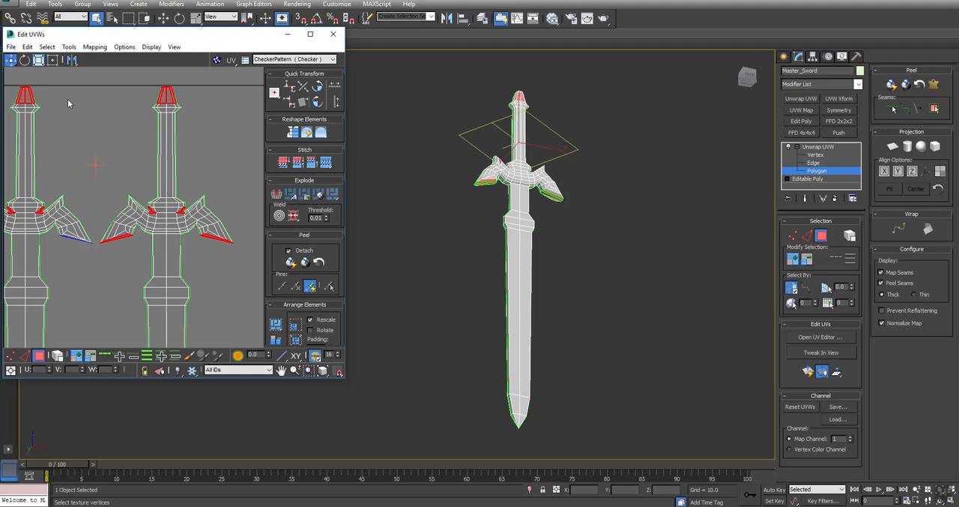
scroll(102, 110, "up", 1)
left_click(137, 113)
scroll(193, 151, "down", 4)
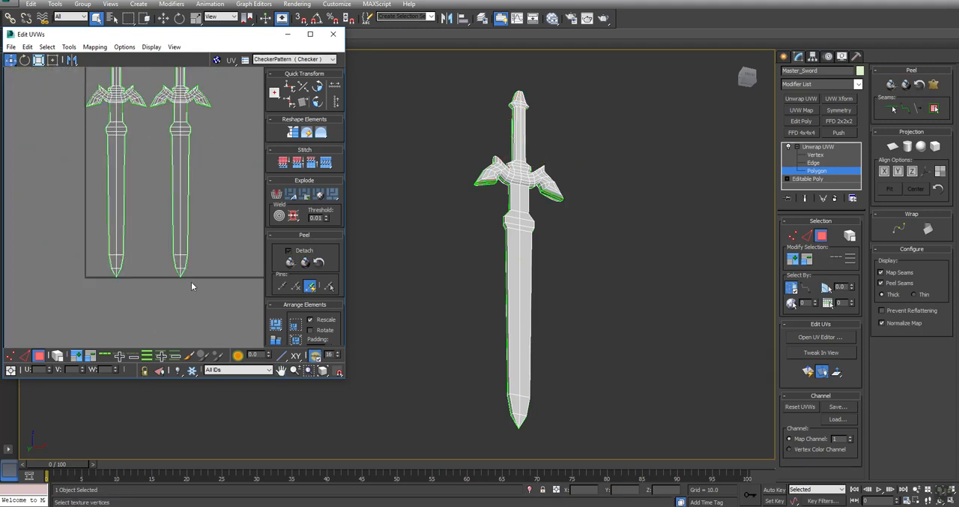
- Break the blade polygons of both sword shells away from the hilts and pack all the UV shells
left_click_drag(219, 324, 75, 120)
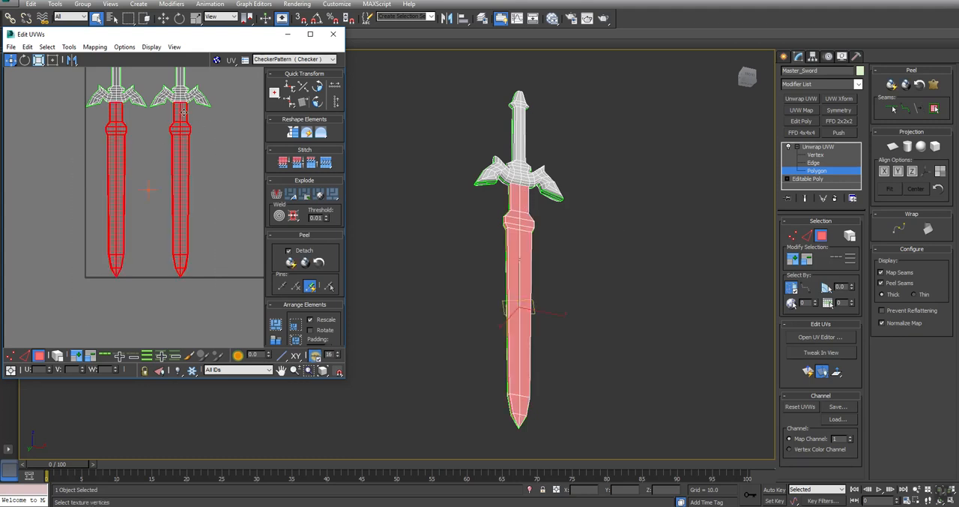
left_click(276, 195)
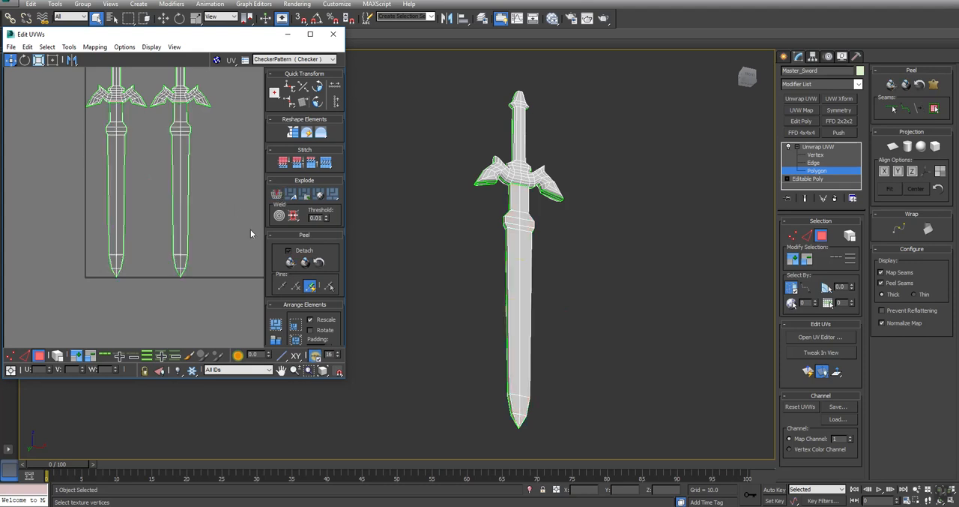
left_click(276, 325)
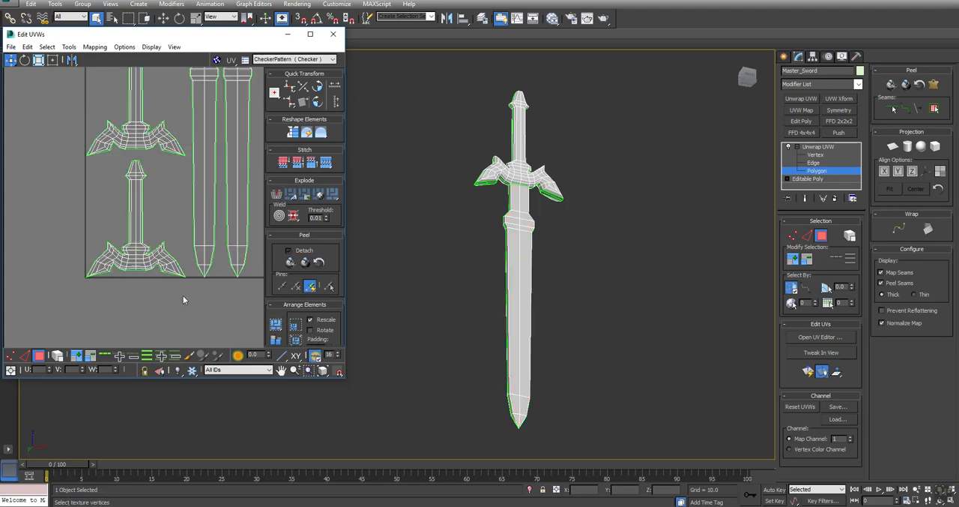
scroll(179, 292, "down", 3)
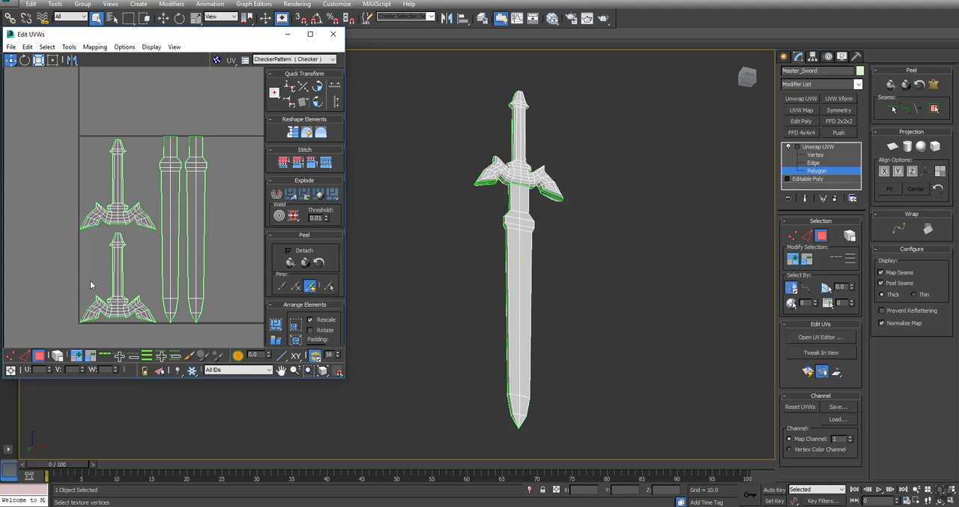
- Select only the thin cap polygons at the very top of the pommel in the hilt UV shells
left_click(134, 236)
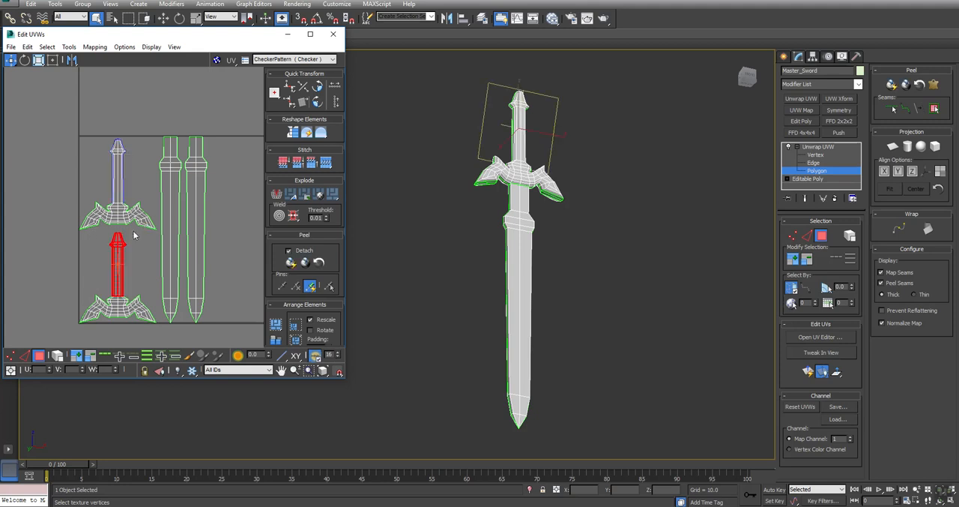
scroll(106, 142, "up", 4)
left_click(131, 139)
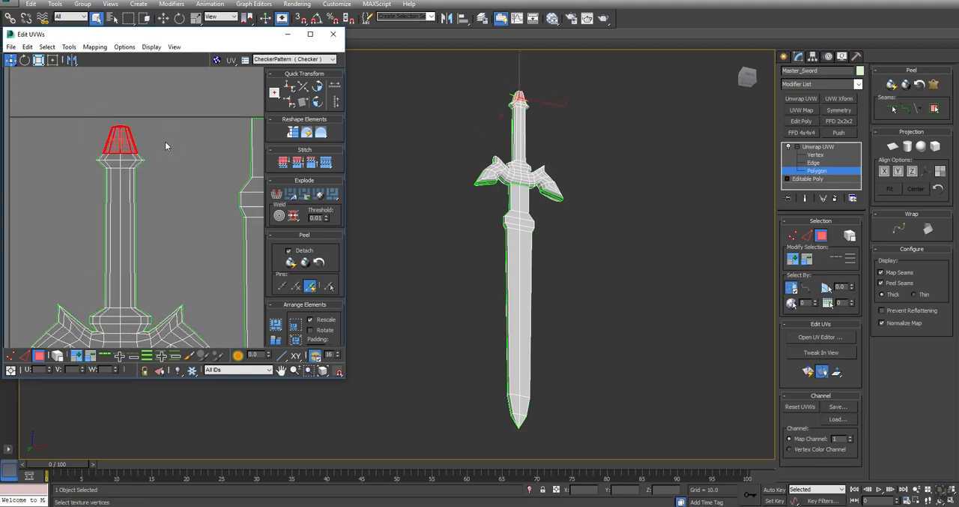
left_click_drag(148, 144, 98, 135, "alt")
middle_click_drag(248, 303, 265, 49)
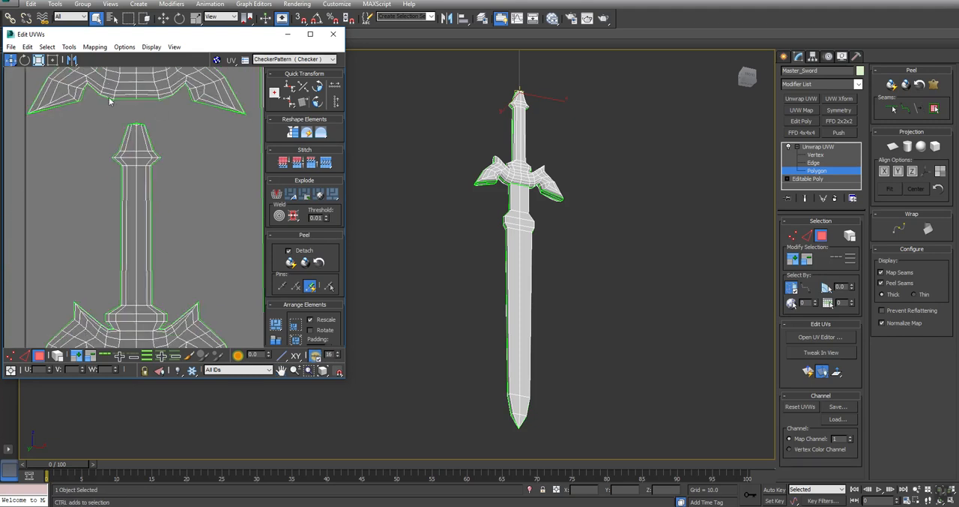
left_click_drag(110, 114, 70, 186, "ctrl")
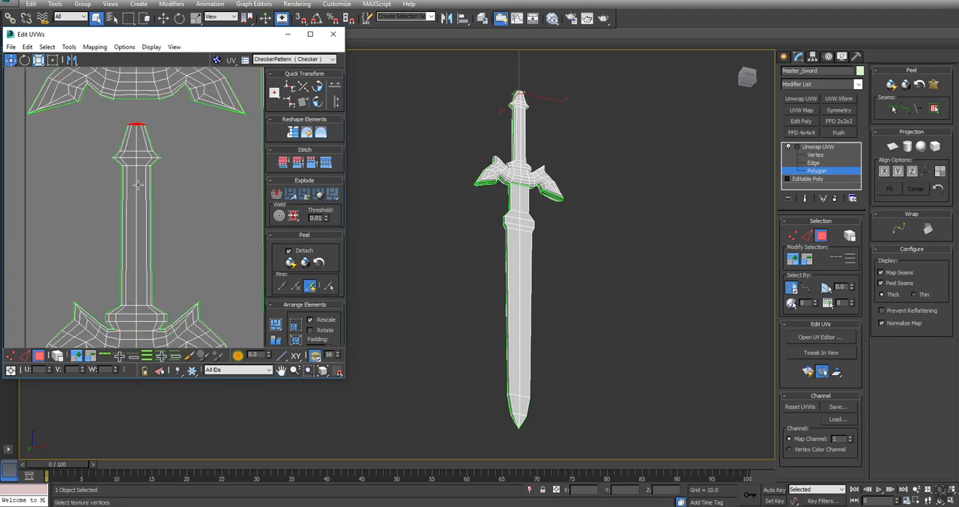
middle_click_drag(192, 171, 187, 243)
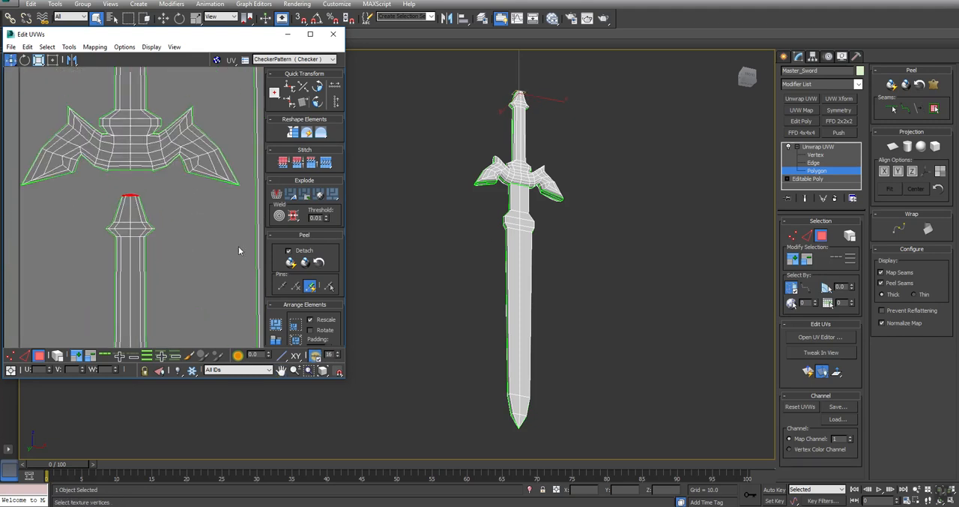
- Planar-map the pommel cap with its projection set to best align, and repack the UV shells
left_click(894, 147)
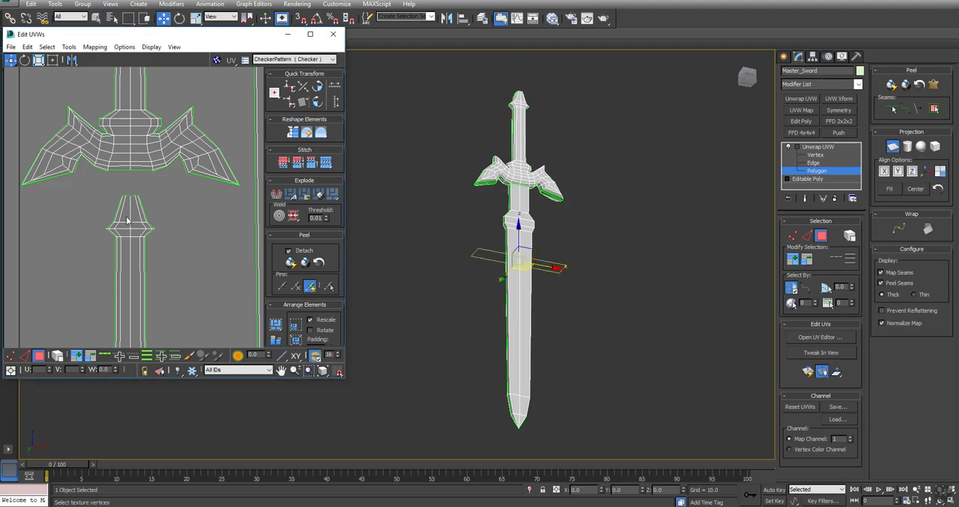
left_click(926, 172)
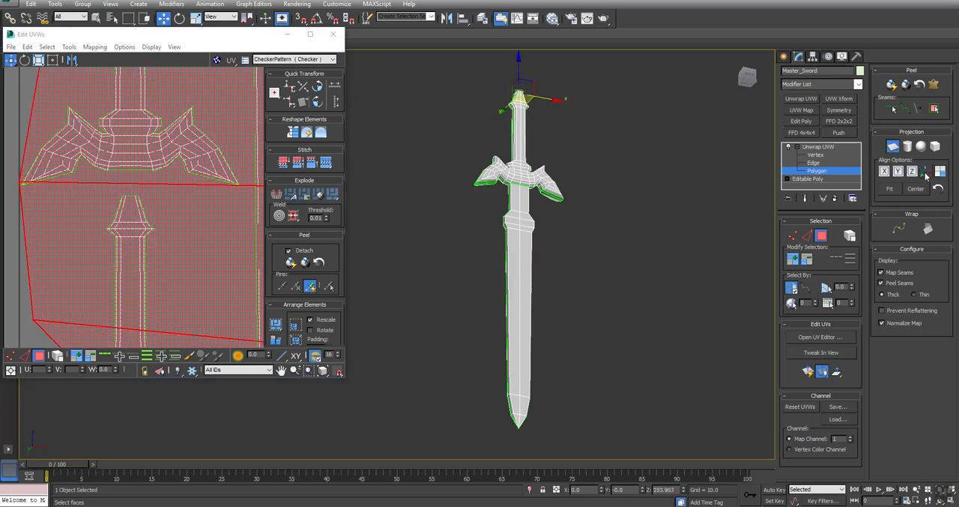
scroll(94, 195, "down", 5)
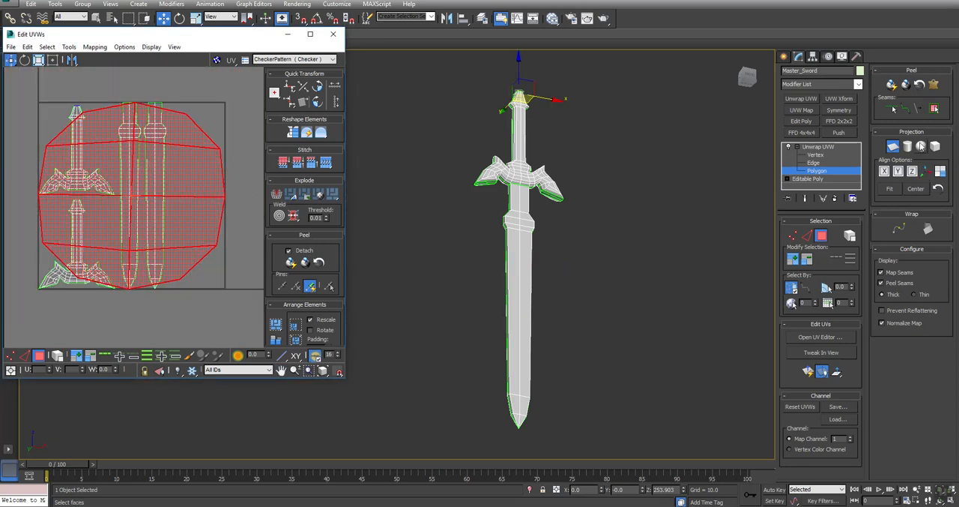
left_click(894, 147)
left_click(309, 262)
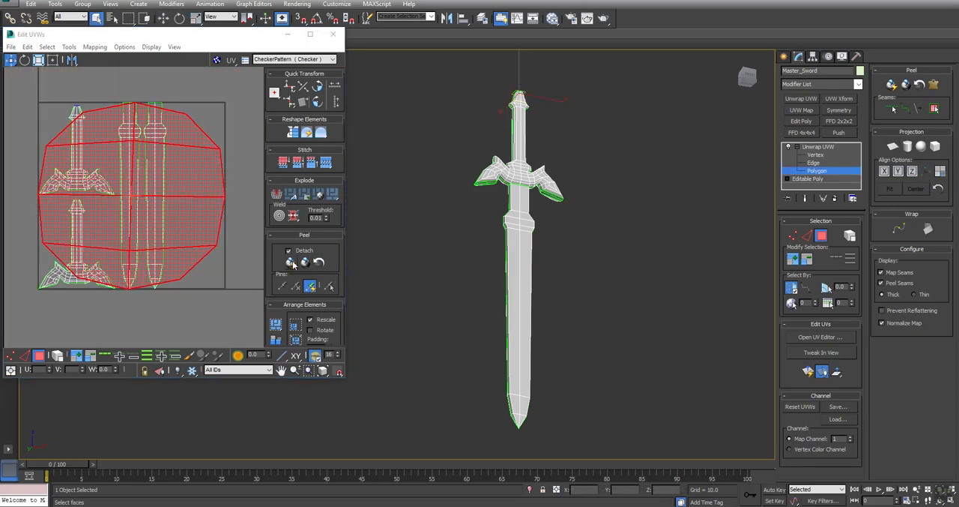
left_click(236, 264)
left_click(277, 324)
- Select the pommel and grip polygons above the crossguard in both hilt UV shells
scroll(171, 266, "up", 3)
scroll(171, 266, "up", 2)
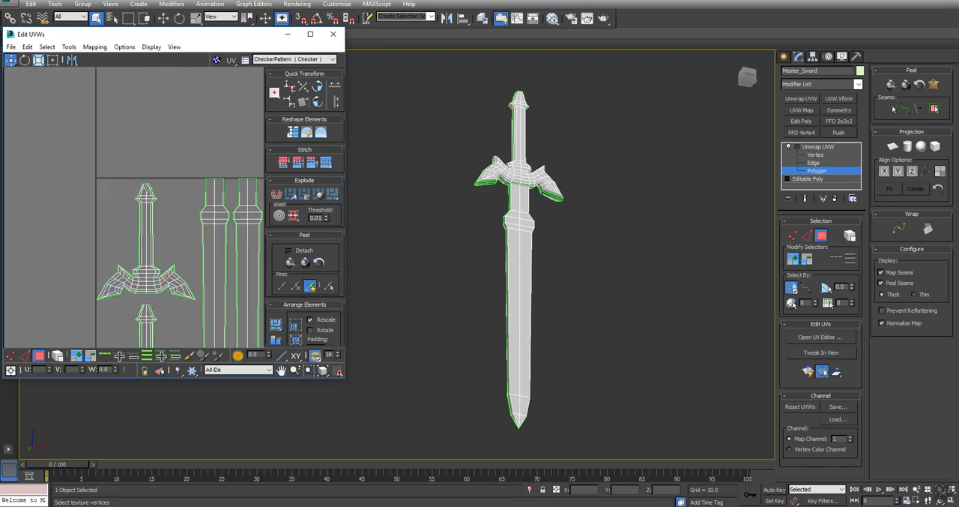
left_click_drag(180, 253, 176, 249)
middle_click_drag(168, 288, 180, 114)
left_click_drag(140, 126, 179, 186, "ctrl")
middle_click_drag(168, 142, 159, 287)
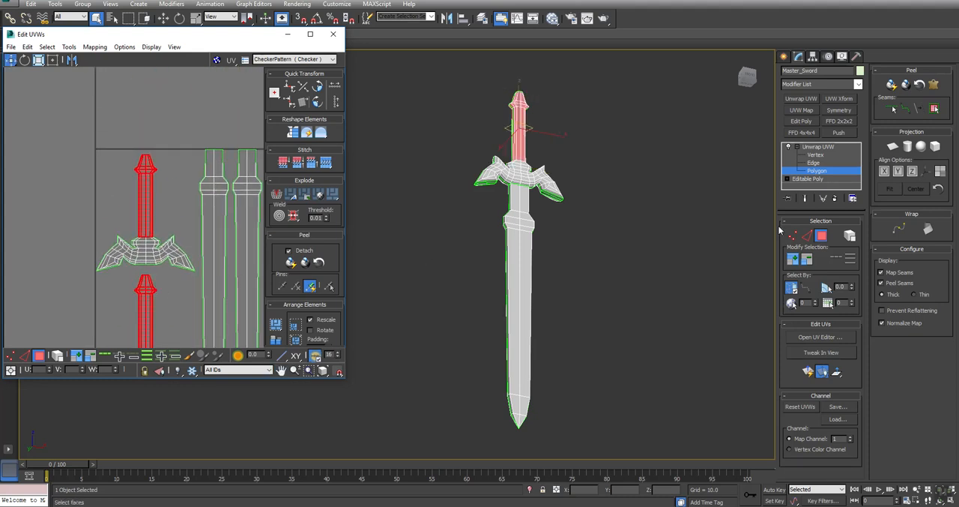
- Apply a cylindrical projection to the selected pommel and grip polygons using best align
left_click(909, 148)
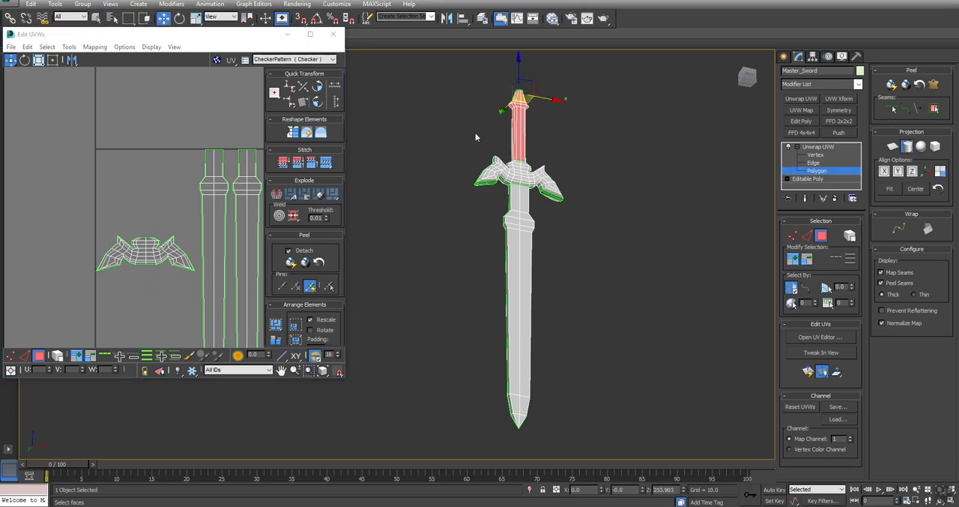
left_click(927, 172)
middle_click_drag(459, 143, 457, 156)
scroll(538, 137, "up", 5)
middle_click_drag(538, 137, 399, 253, "alt")
middle_click_drag(156, 251, 126, 161)
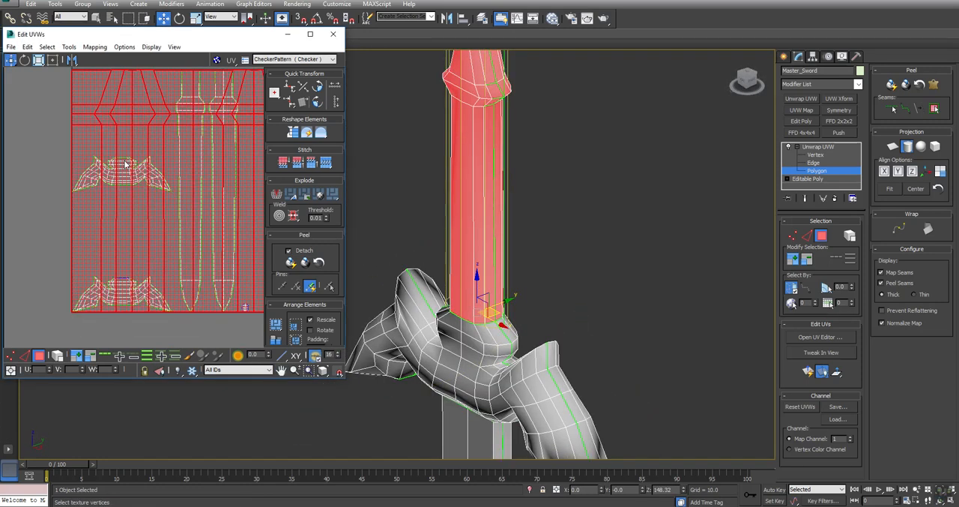
- Finish the cylindrical mapping of the pommel and grip, quick-peel them into one flat shell and repack the UV shells
scroll(125, 159, "down", 4)
left_click(907, 146)
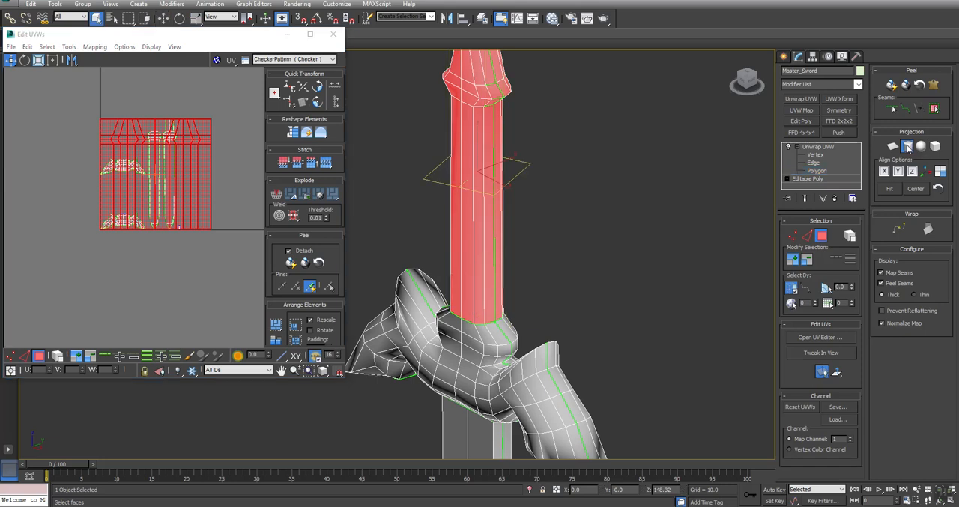
left_click(304, 263)
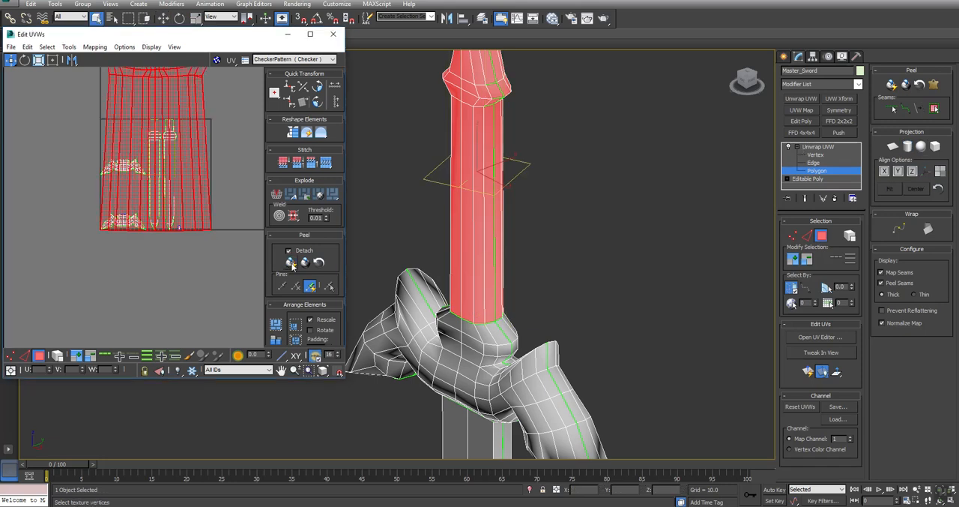
middle_click_drag(161, 145, 184, 194)
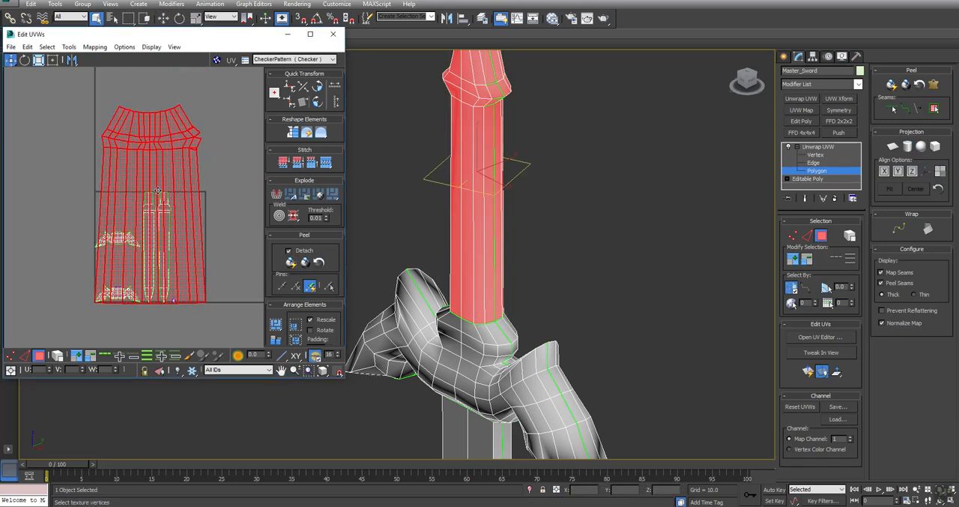
left_click(241, 197)
left_click(276, 324)
- Stitch the split seam edges beside the flared pommel section of the grip shell back onto their neighbouring polygons
scroll(141, 254, "up", 8)
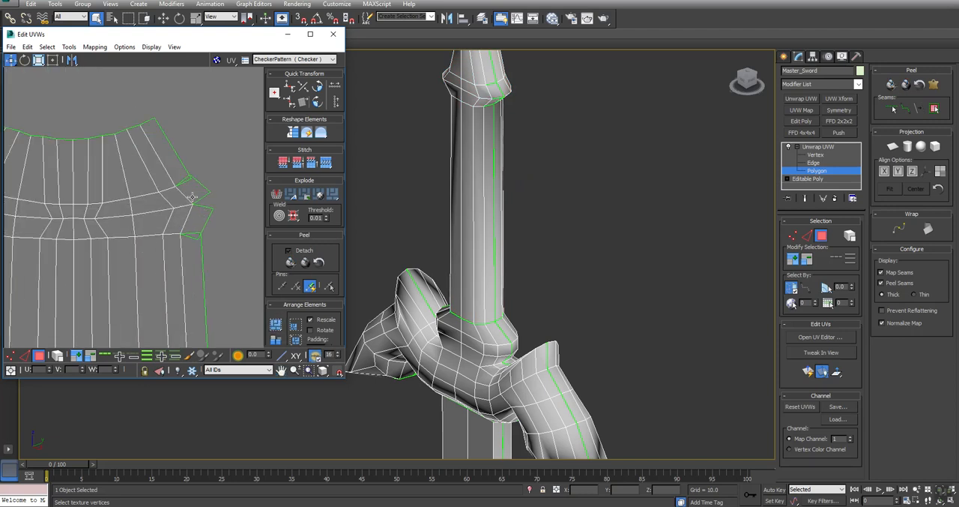
scroll(193, 196, "up", 2)
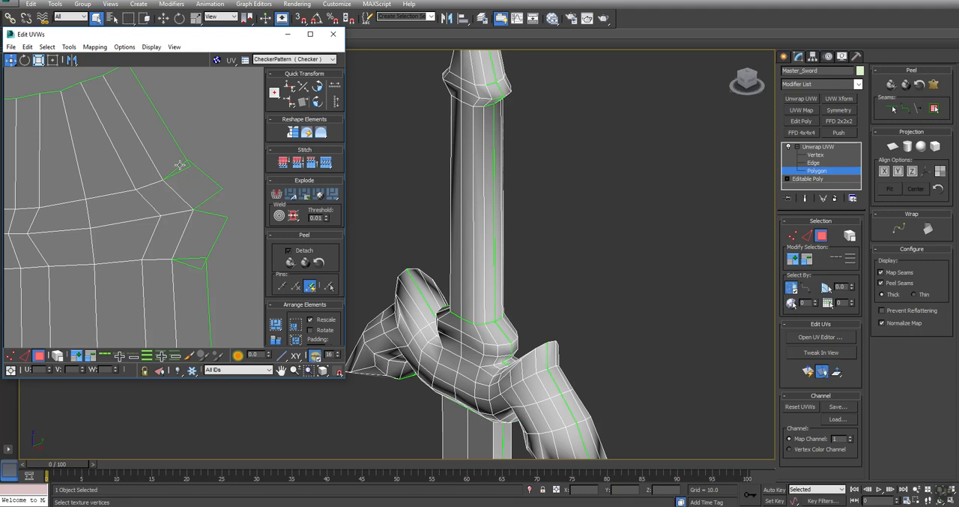
key("2")
left_click(181, 167)
left_click(327, 163)
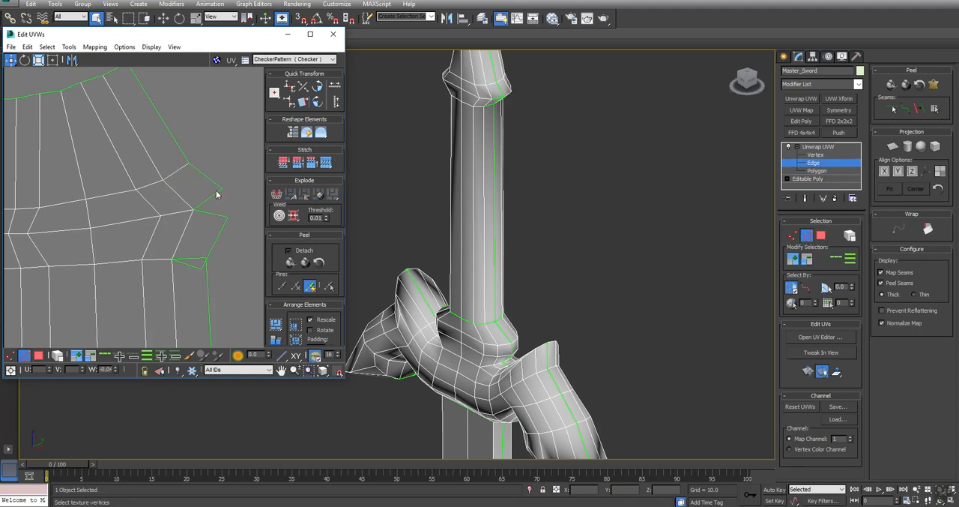
left_click(208, 199)
left_click(326, 164)
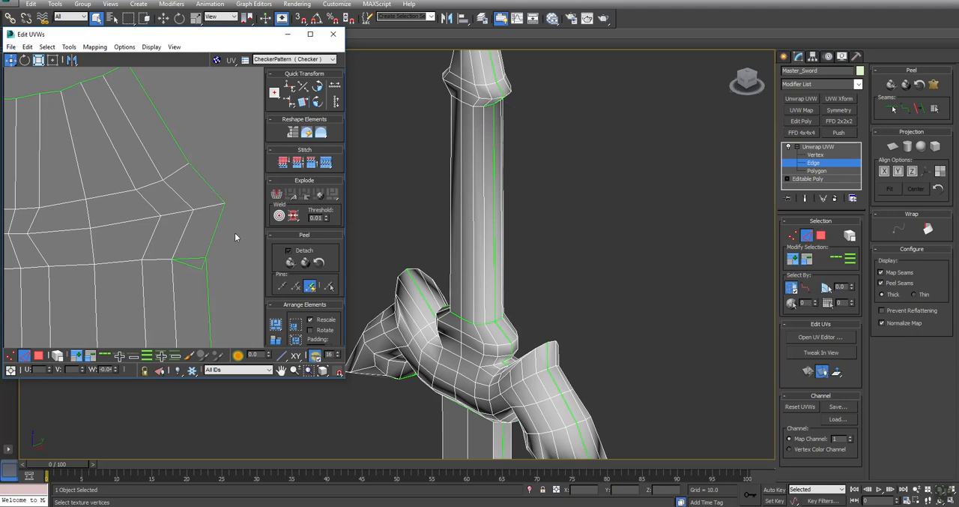
left_click(191, 258)
left_click(327, 163)
middle_click_drag(172, 295, 173, 155)
scroll(178, 259, "down", 6)
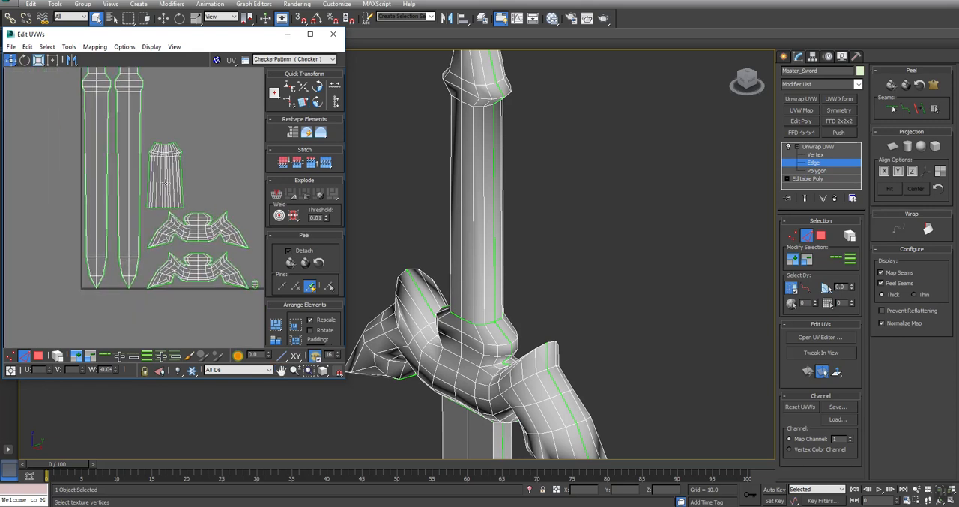
- Select the polygons along the lower edge of the right wing tip in both crossguard UV shells
middle_click_drag(230, 263, 207, 216)
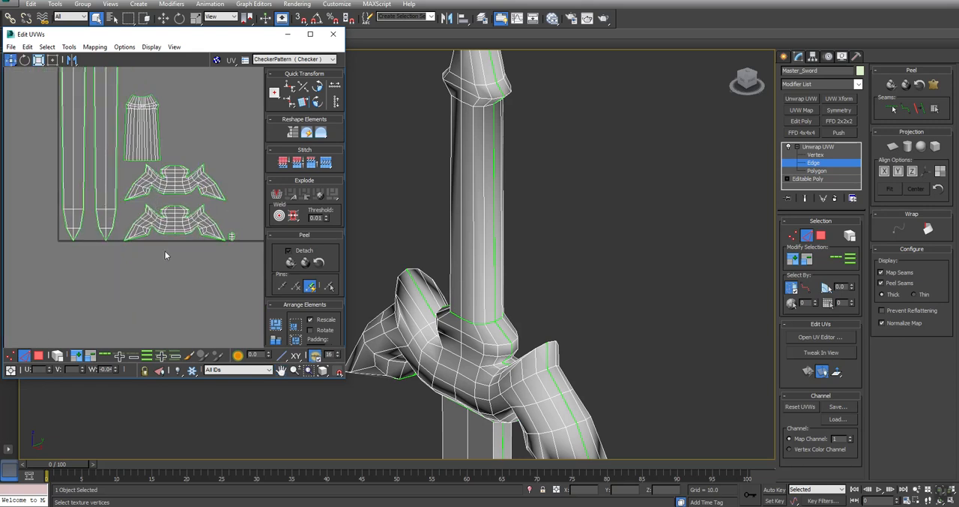
middle_click_drag(538, 387, 542, 353)
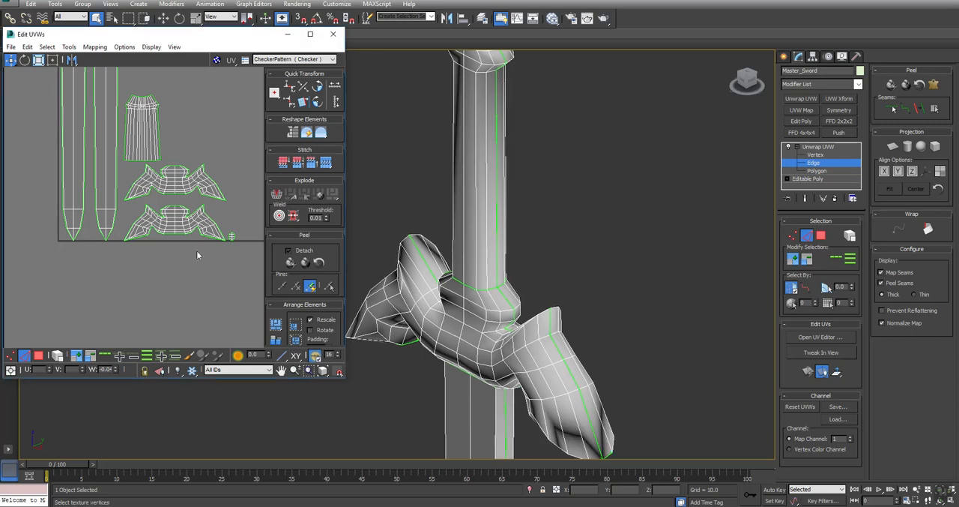
scroll(204, 221, "up", 4)
middle_click_drag(206, 108, 139, 150)
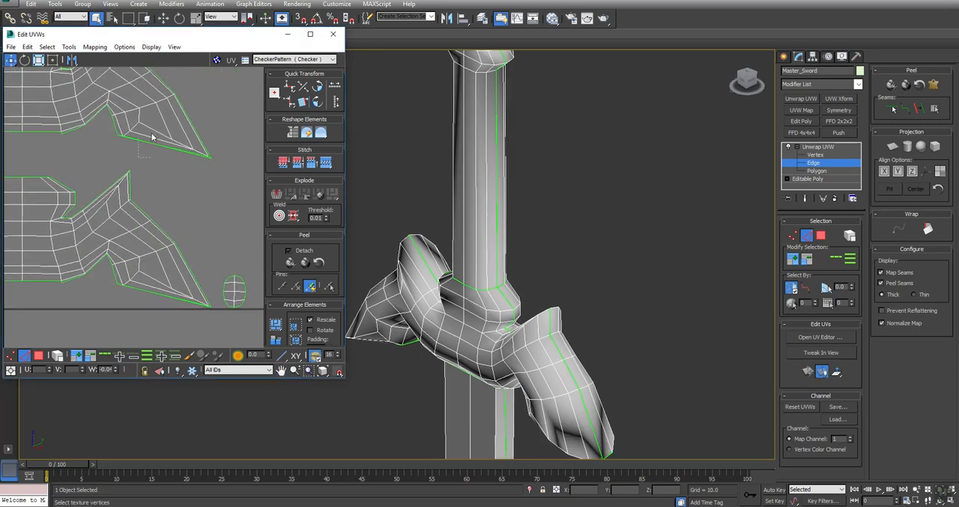
left_click_drag(153, 134, 147, 151)
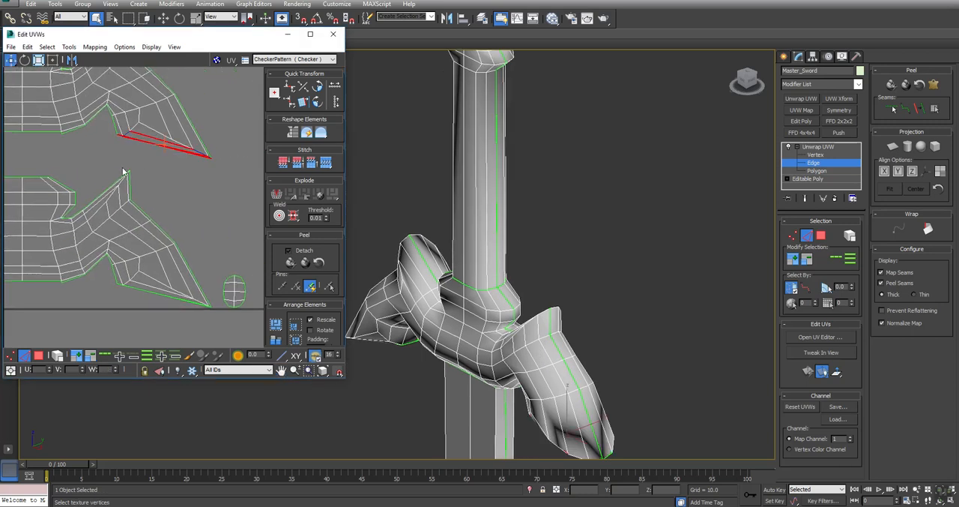
key("3")
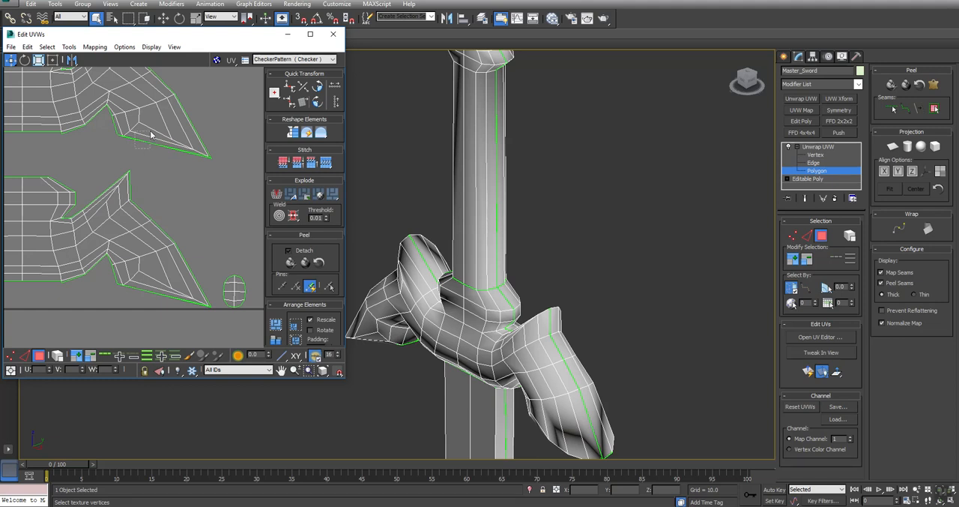
left_click(150, 139)
left_click_drag(147, 284, 153, 282, "ctrl")
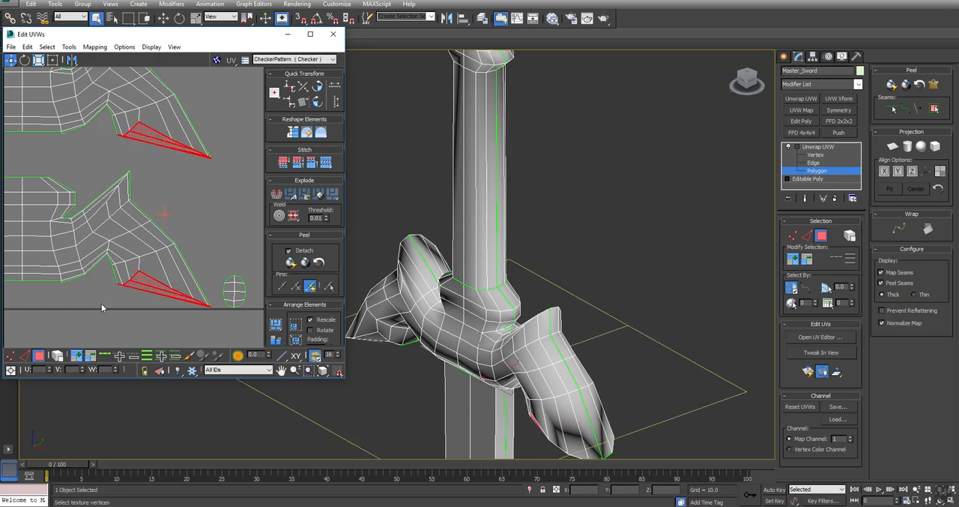
middle_click_drag(97, 296, 147, 254)
middle_click_drag(582, 339, 599, 243)
middle_click_drag(411, 324, 452, 256, "alt")
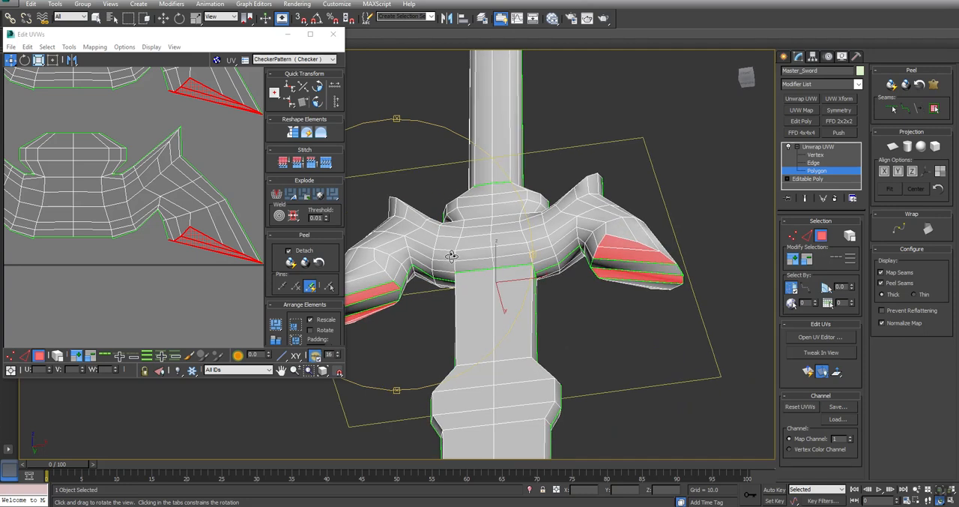
- Add the matching lower-edge polygons of the left wing tip in both crossguard UV shells to the selection
middle_click_drag(105, 258, 214, 268)
scroll(214, 268, "down", 2)
middle_click_drag(124, 171, 127, 210)
scroll(127, 210, "up", 1)
scroll(127, 210, "up", 1)
left_click_drag(135, 203, 130, 236, "ctrl")
middle_click_drag(175, 293, 178, 180)
- Apply a planar projection to the selected underside polygons of the crossguard wing tips and clear the selection
middle_click_drag(600, 317, 433, 346, "alt")
left_click(893, 147)
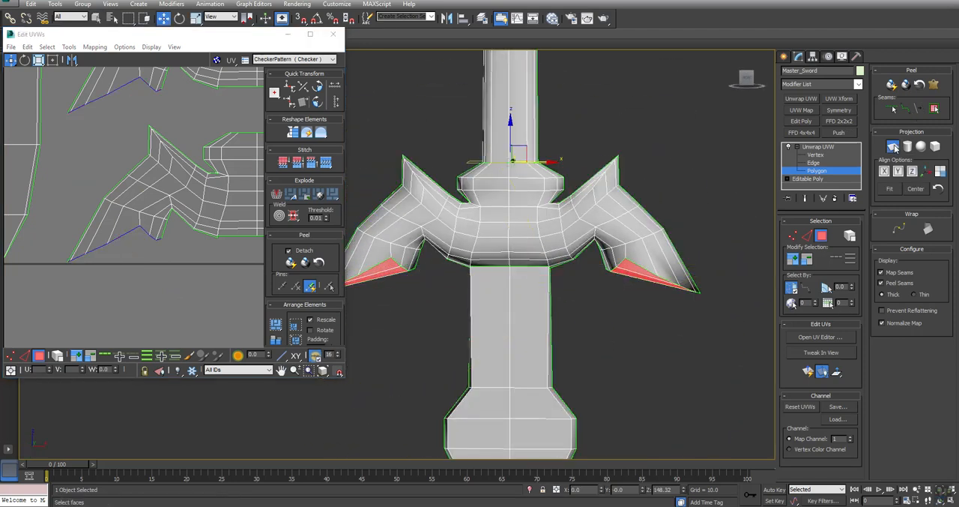
left_click(893, 147)
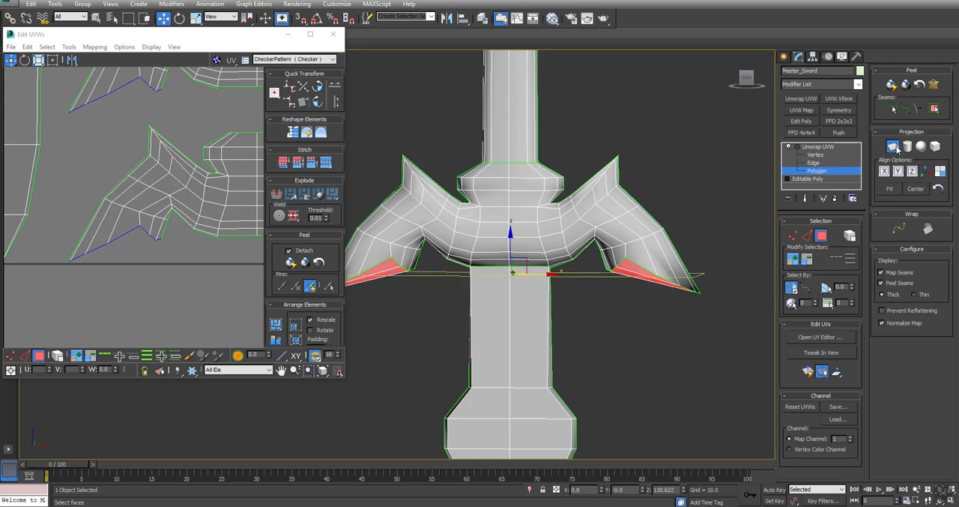
scroll(187, 150, "down", 5)
left_click(163, 235)
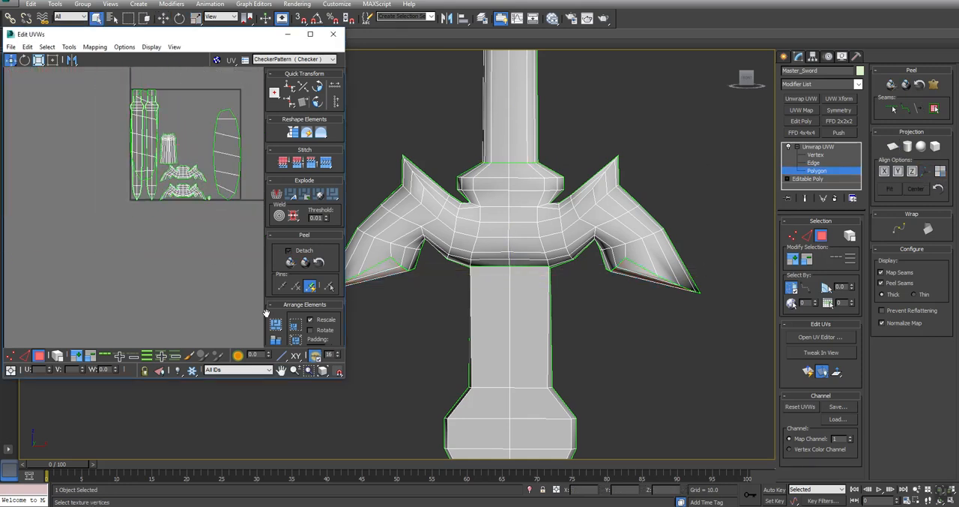
- Select every UV shell of the sword and quick-peel them all
left_click_drag(107, 77, 271, 262)
scroll(218, 188, "up", 4)
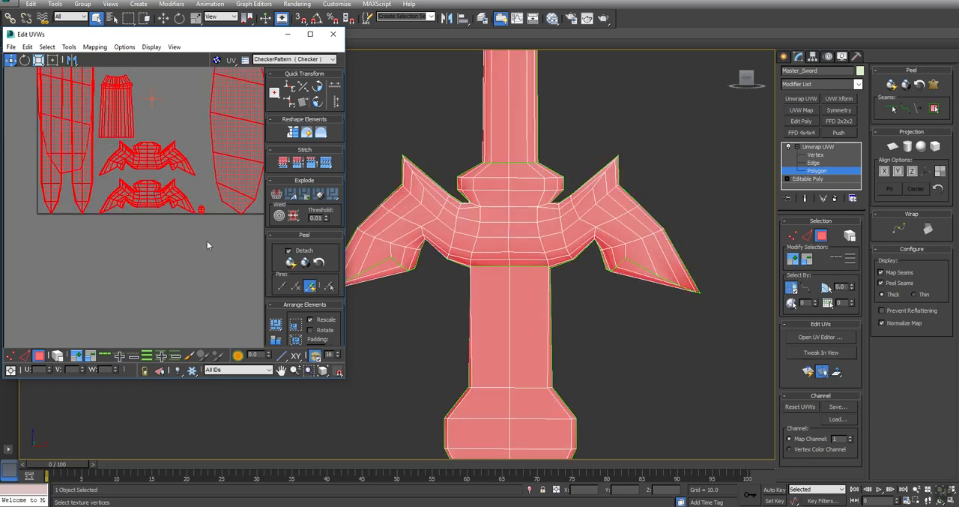
middle_click_drag(207, 240, 192, 287)
left_click(291, 262)
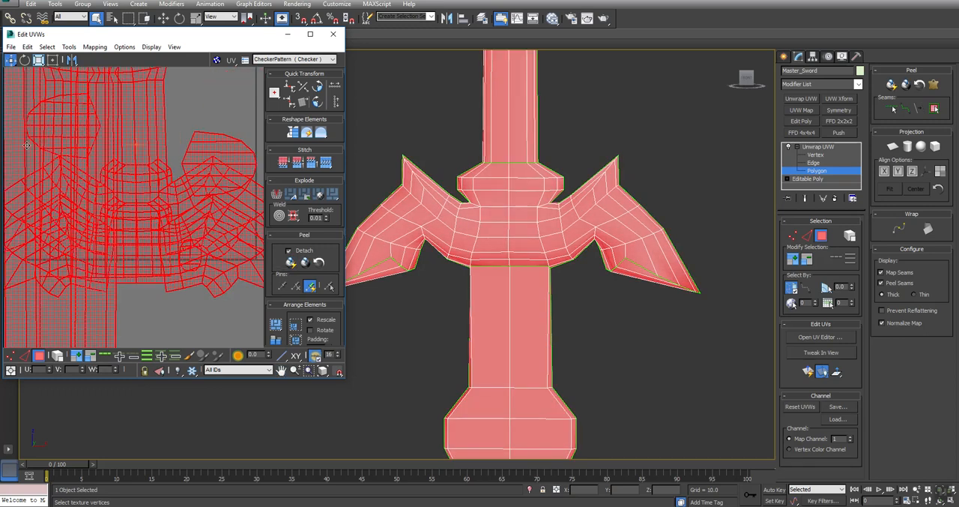
- Relax all selected UVs with the Relax Tool, first by edge angles and again by polygon angles
left_click(68, 47)
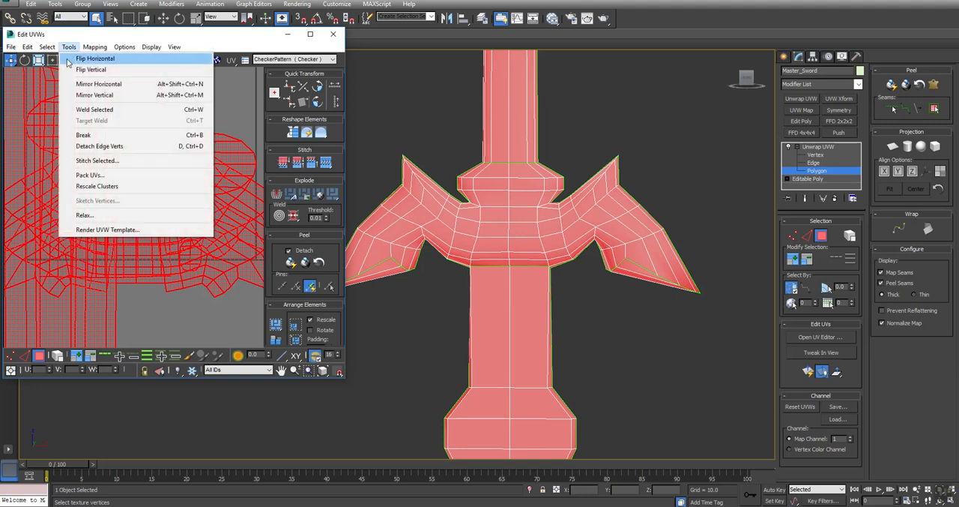
left_click(93, 216)
left_click(115, 118)
left_click(118, 118)
left_click(81, 75)
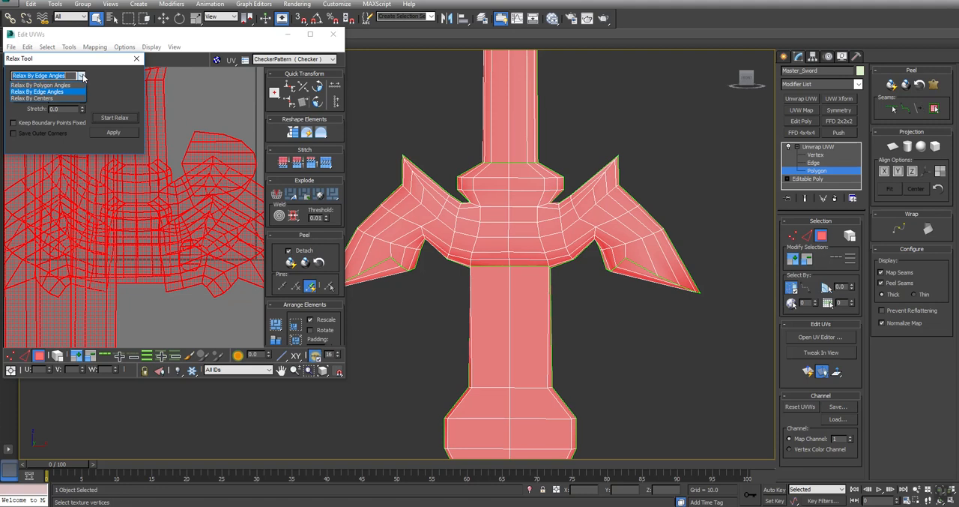
left_click(75, 87)
left_click(111, 117)
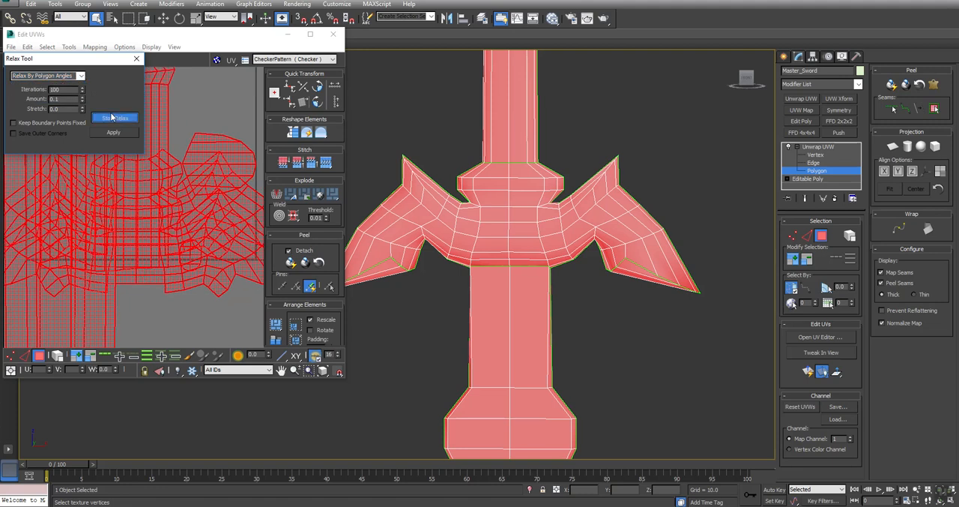
left_click(111, 118)
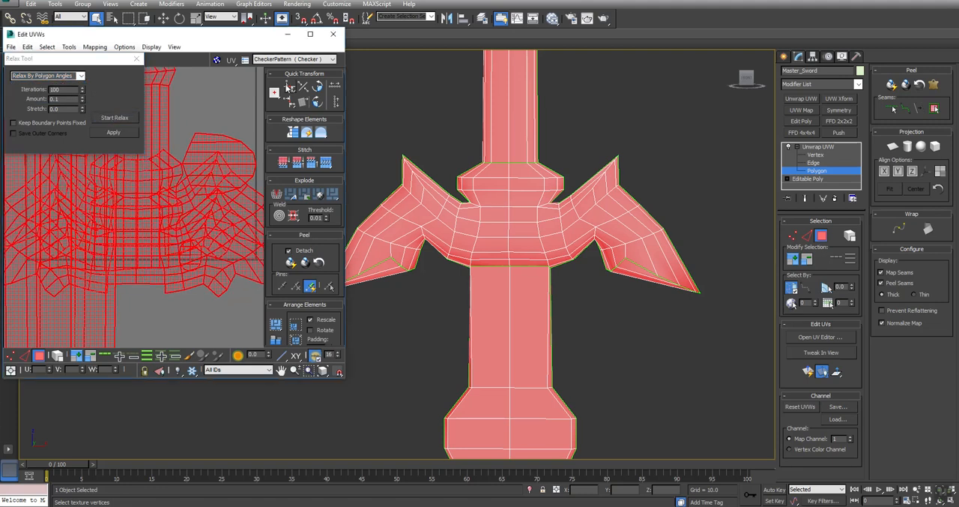
- Deselect the UVs, pack all the shells and enlarge the UV editor window
left_click(220, 99)
left_click(275, 324)
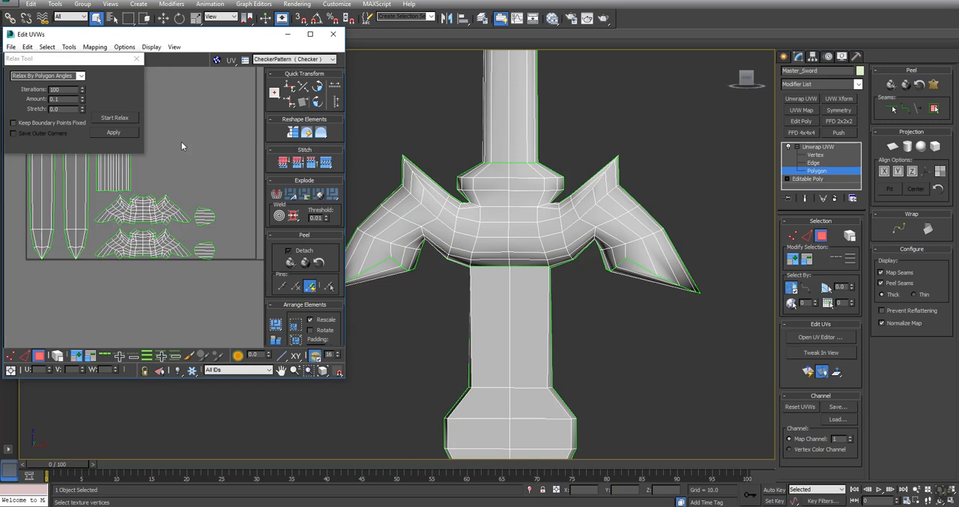
middle_click_drag(181, 142, 226, 248)
left_click_drag(346, 380, 439, 480)
- Select the collar polygons at the upper middle of both crossguard UV shells
scroll(276, 314, "up", 2)
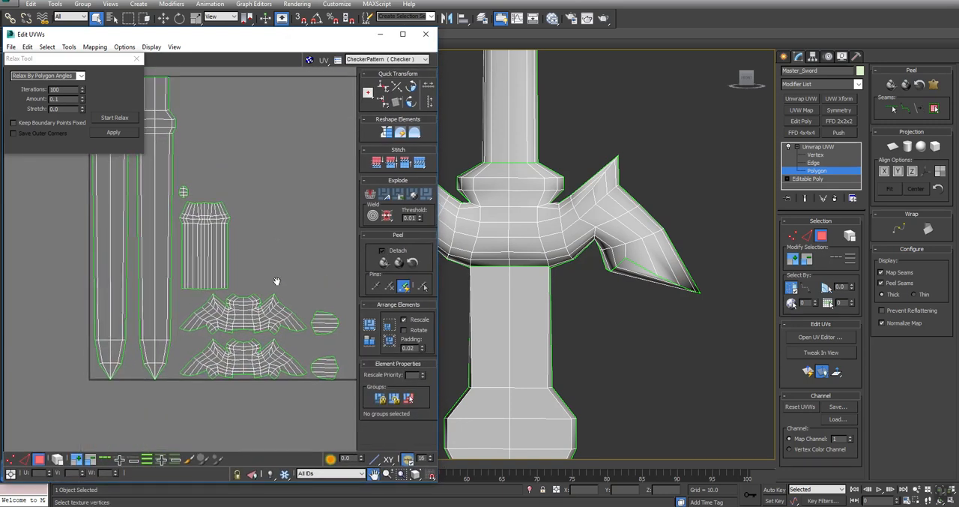
scroll(261, 319, "up", 4)
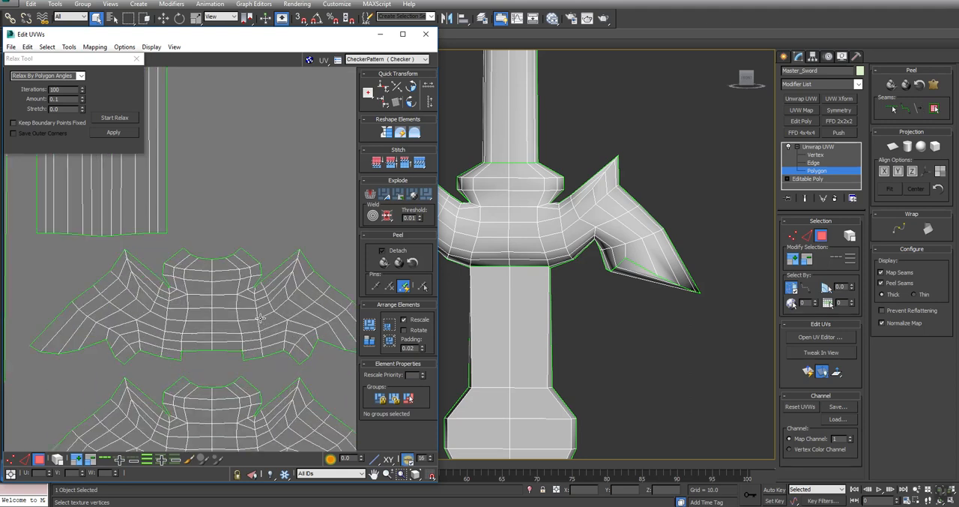
middle_click_drag(229, 267, 225, 250)
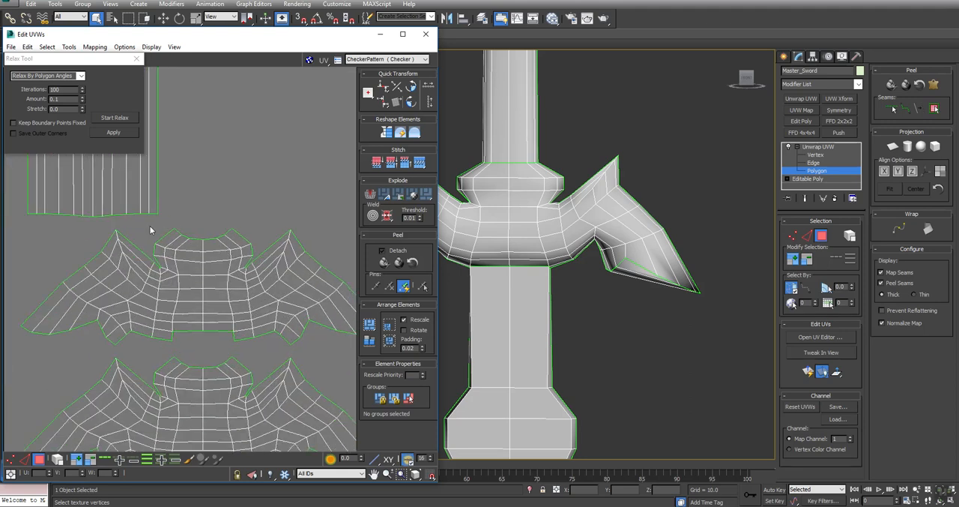
left_click_drag(150, 225, 218, 266)
left_click(145, 258, "alt")
middle_click_drag(165, 372, 170, 294)
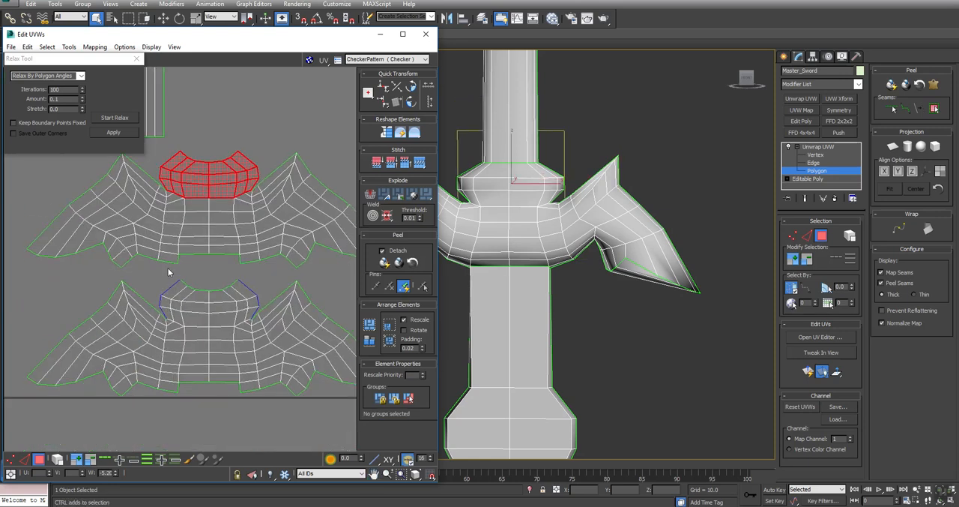
left_click_drag(263, 318, 251, 319)
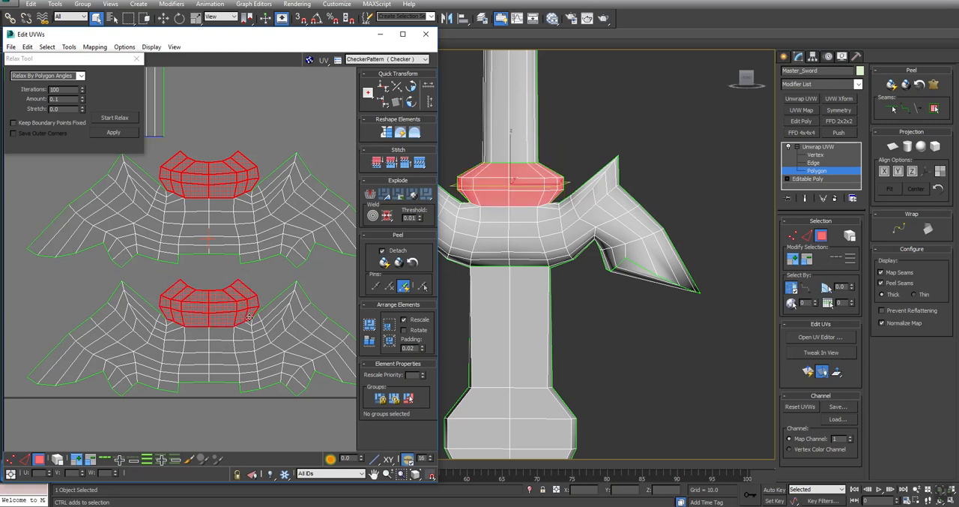
- Break the collar polygons off both crossguard shells and move them into the empty space above
left_click(371, 194)
middle_click_drag(290, 138, 245, 296)
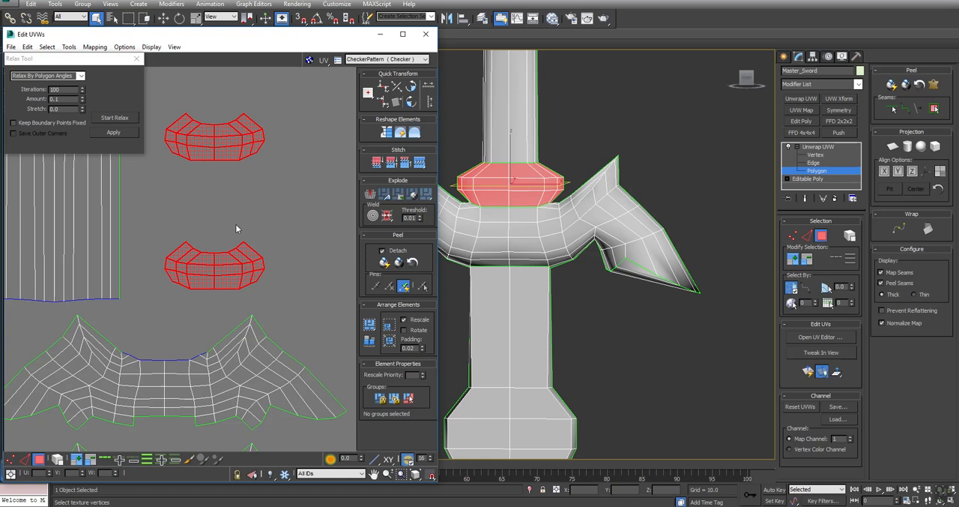
left_click_drag(231, 146, 249, 136)
- Stitch the two collar pieces together along their shared side edges into one continuous curved strip
middle_click_drag(573, 219, 586, 302)
middle_click_drag(494, 280, 523, 264, "alt")
key("2")
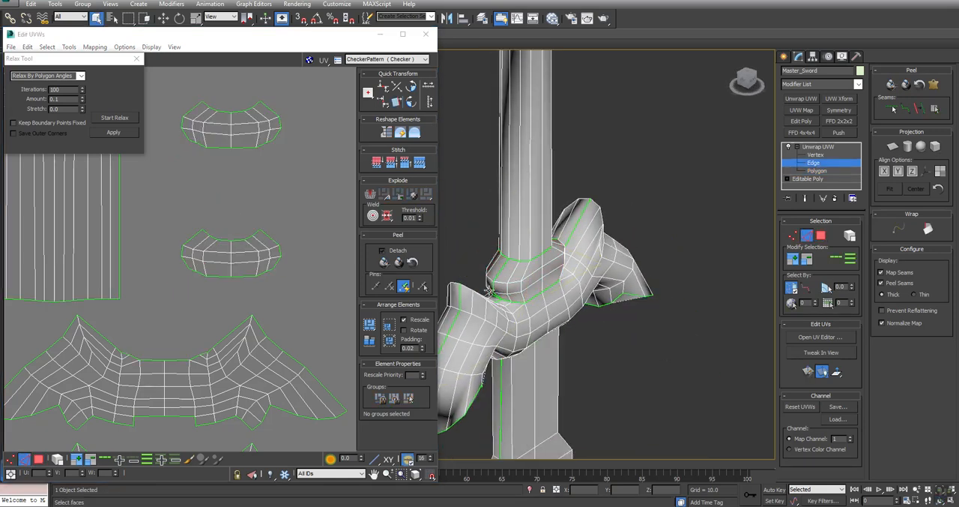
left_click(488, 287)
left_click(418, 163)
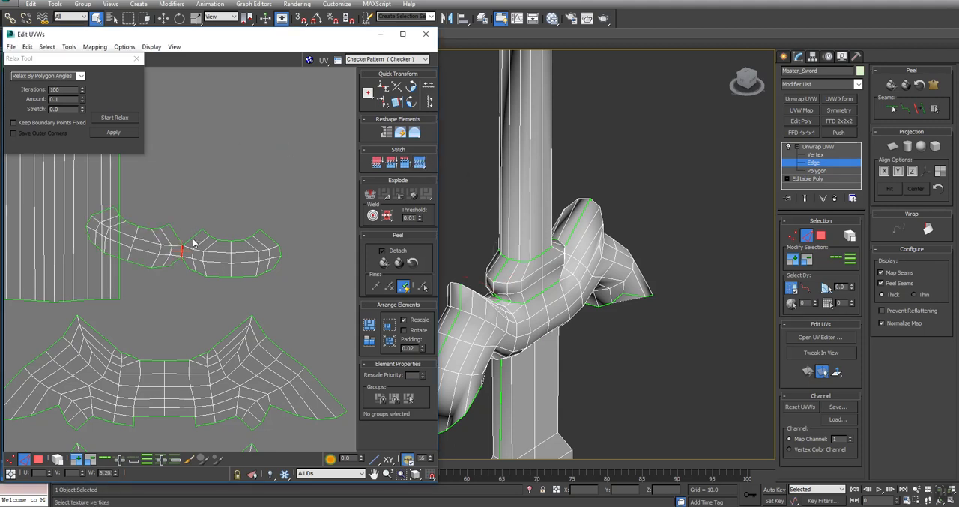
left_click(192, 237)
left_click(420, 163)
left_click(185, 262)
left_click(417, 165)
- Repack all the UV shells with the stitched collar strip included
scroll(135, 306, "down", 5)
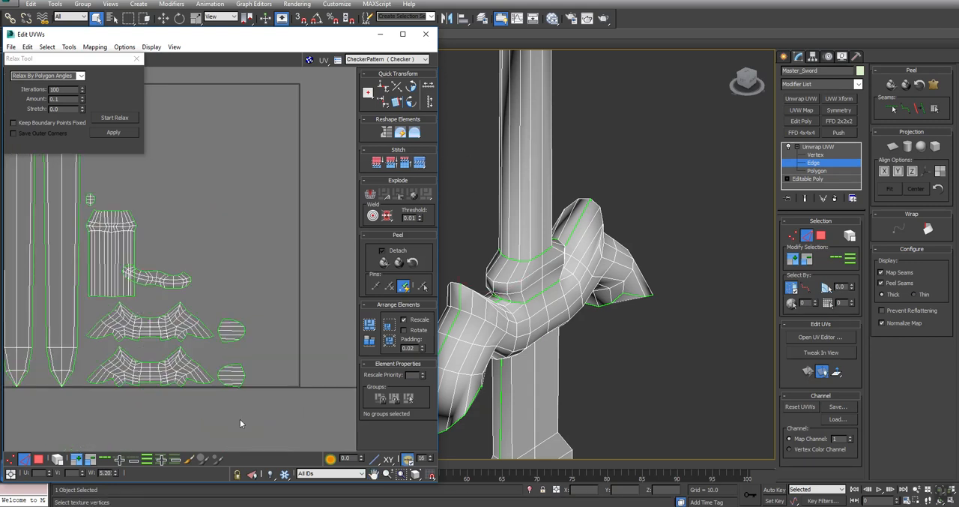
left_click(369, 323)
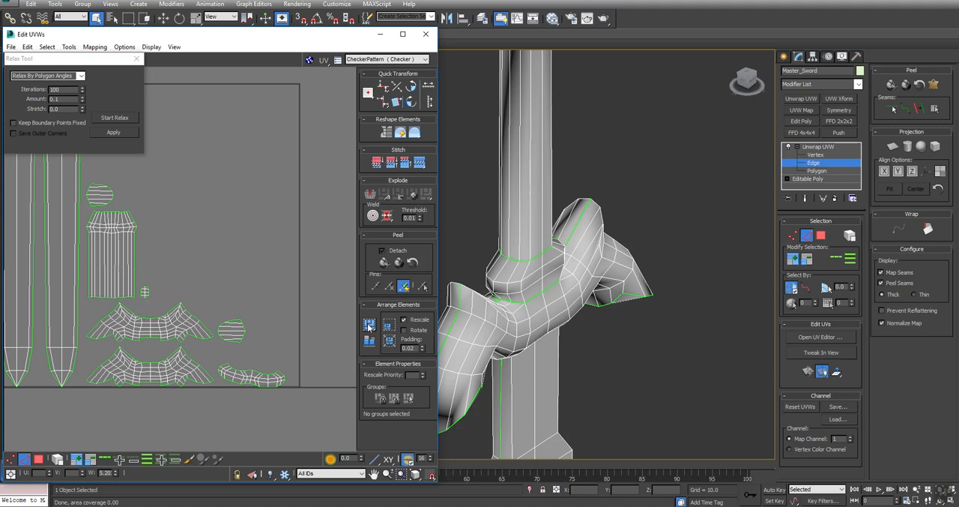
scroll(197, 249, "down", 2)
middle_click_drag(197, 249, 261, 253)
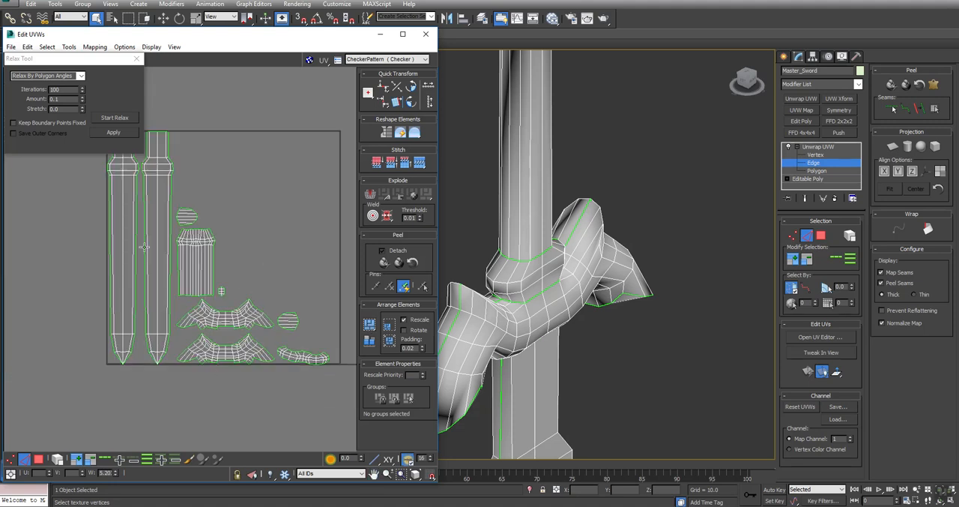
- Select the polygons of both crossguard UV shells and relax them by polygon angles
left_click(38, 459)
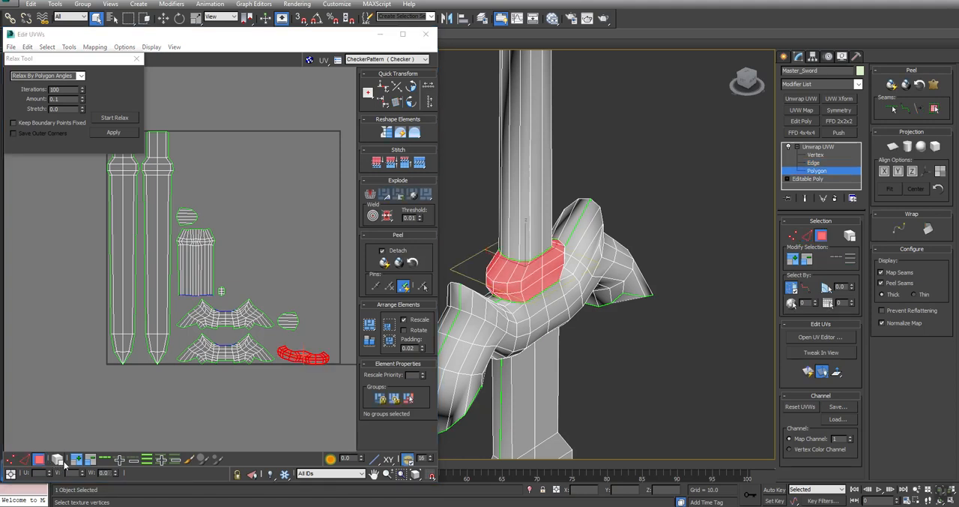
left_click(252, 322)
left_click(116, 117)
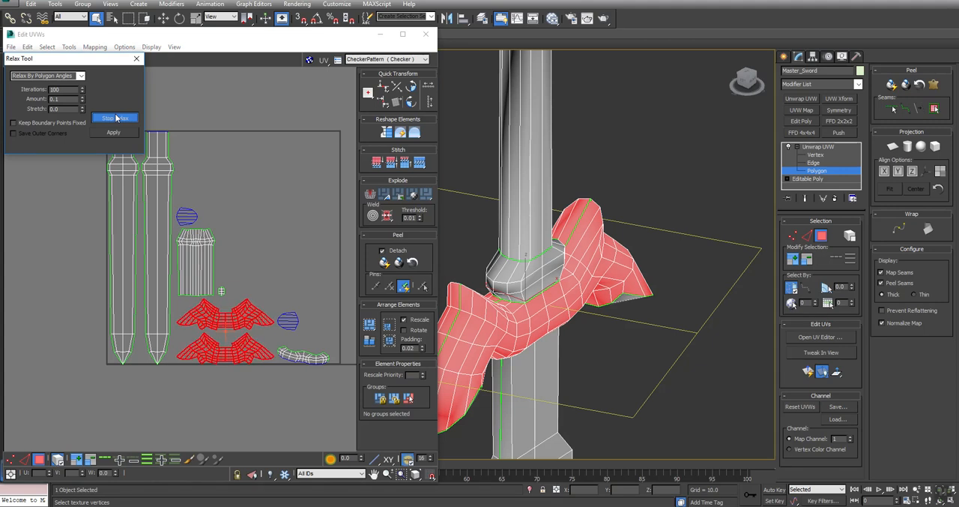
left_click(116, 118)
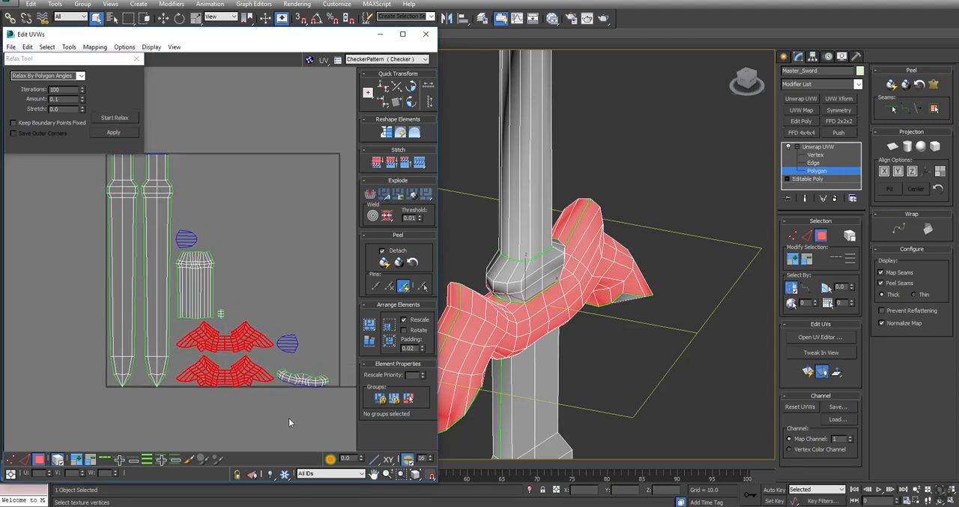
- Select all the UV shells and relax them together by polygon angles
key("ctrl+a")
left_click(105, 117)
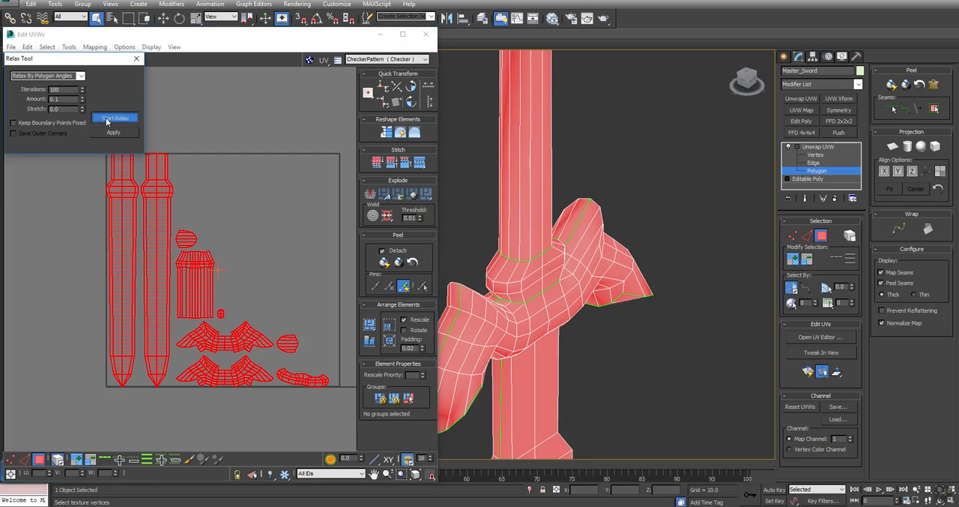
left_click(106, 118)
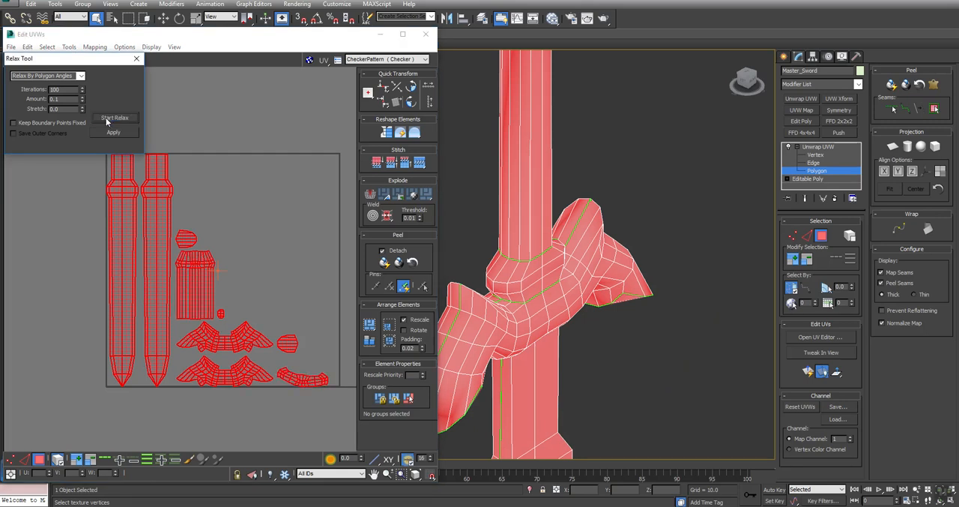
middle_click_drag(200, 184, 163, 224)
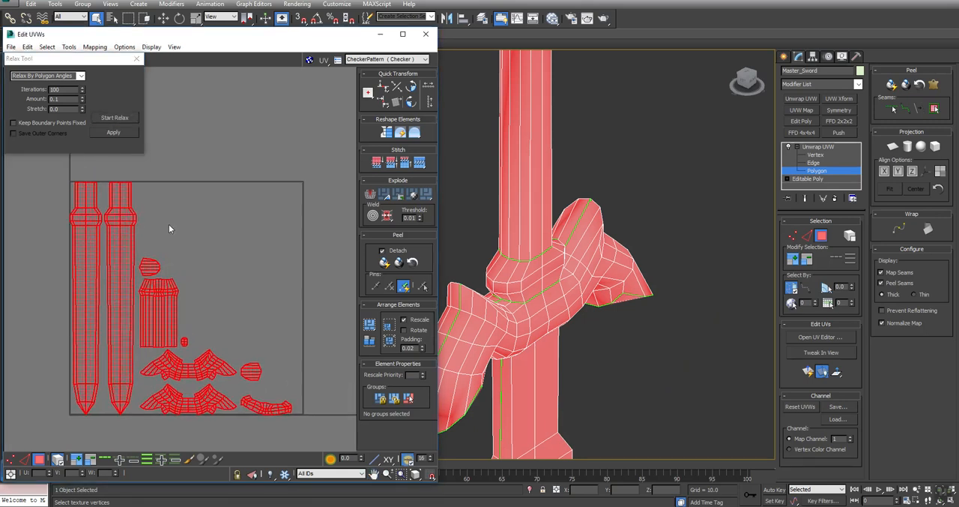
- Clear the selection, check the UV layout for inverted polygons, and repack all the shells
left_click(207, 329)
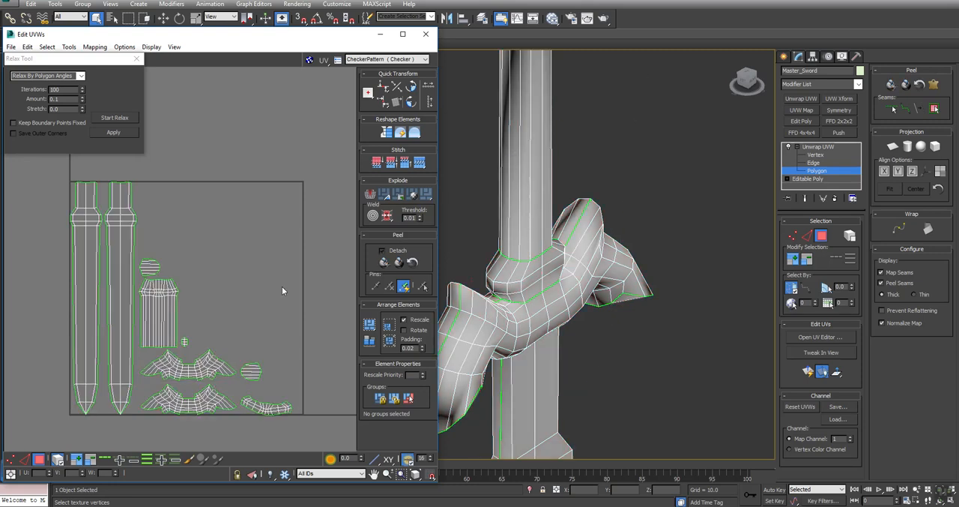
left_click(47, 47)
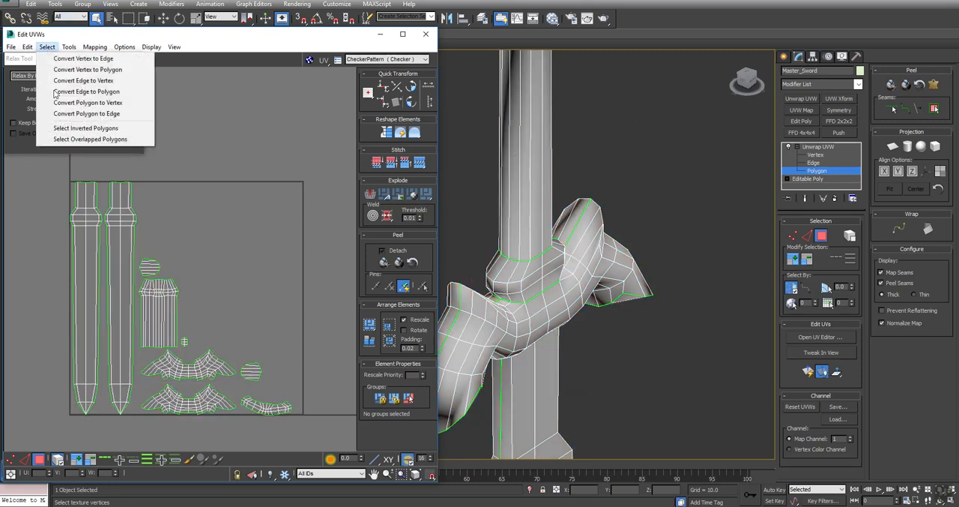
left_click(68, 128)
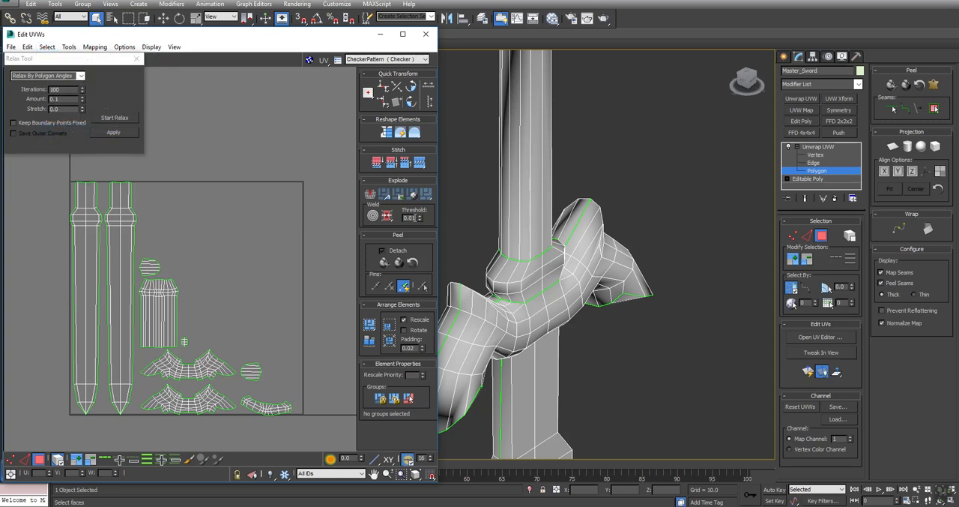
left_click(370, 325)
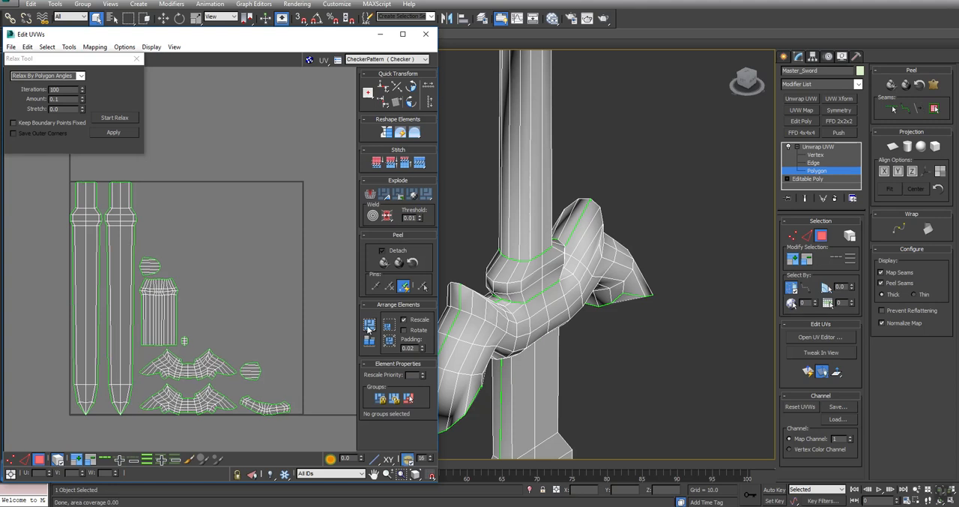
- Maximize the UV editor and move the ribbed handle shell to the top of the UV square beside the blade shells
left_click(403, 36)
middle_click_drag(377, 242, 482, 161)
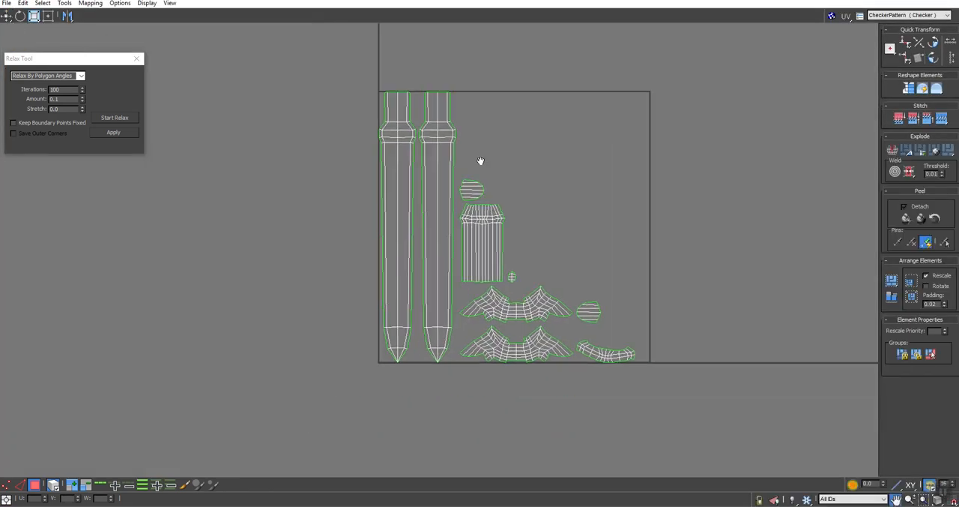
scroll(451, 171, "up", 3)
scroll(451, 171, "down", 3)
middle_click_drag(516, 265, 484, 264)
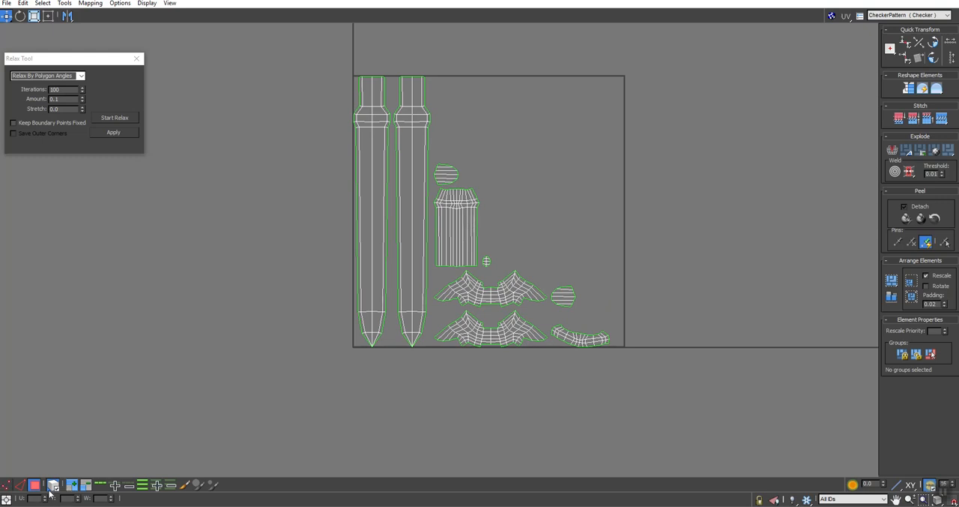
left_click_drag(453, 225, 450, 115)
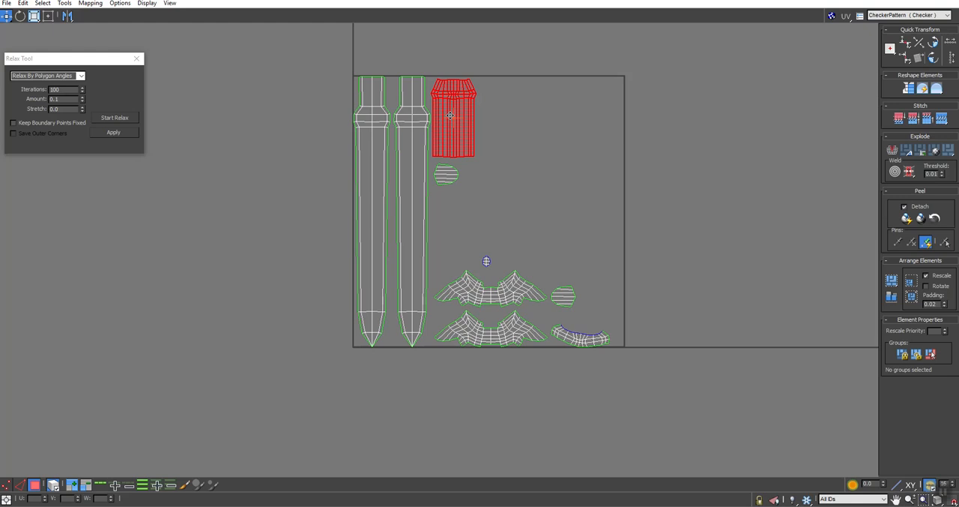
scroll(443, 150, "up", 2)
- Rotate the crossguard, collar and small shells below the handle by 90 degrees and move them against the second blade shell
left_click(483, 353)
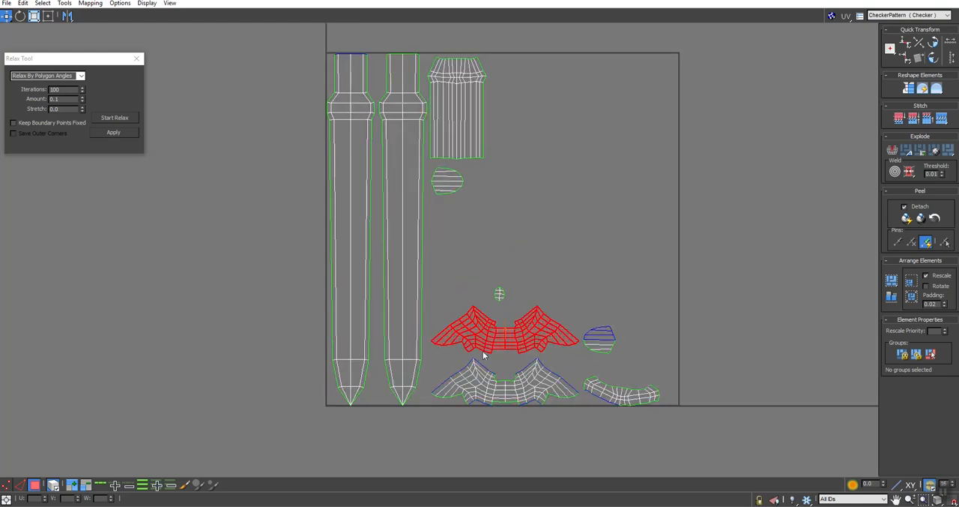
left_click_drag(442, 279, 681, 428)
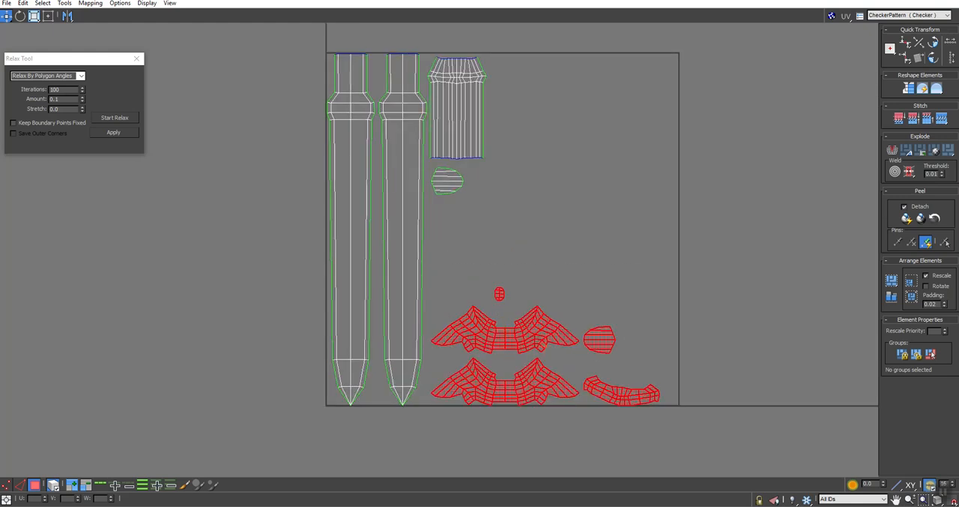
left_click(934, 59)
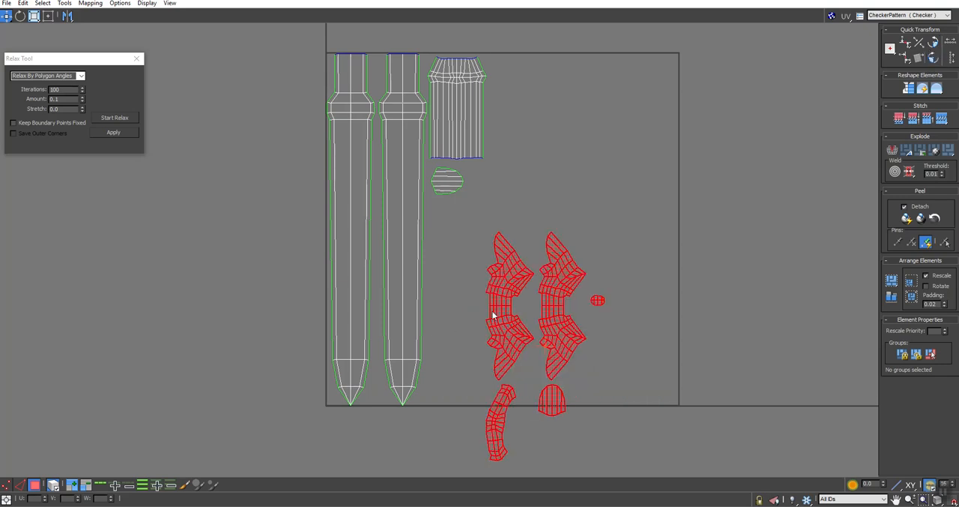
left_click_drag(501, 313, 437, 333)
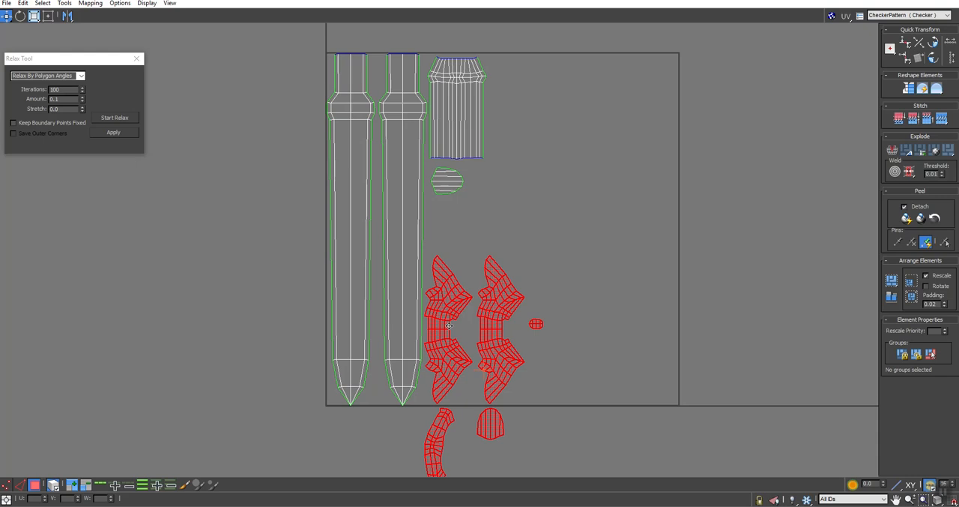
left_click(530, 228)
- Rotate the second crossguard shell 180 degrees and nest it into the first crossguard shell
left_click_drag(492, 287, 492, 287)
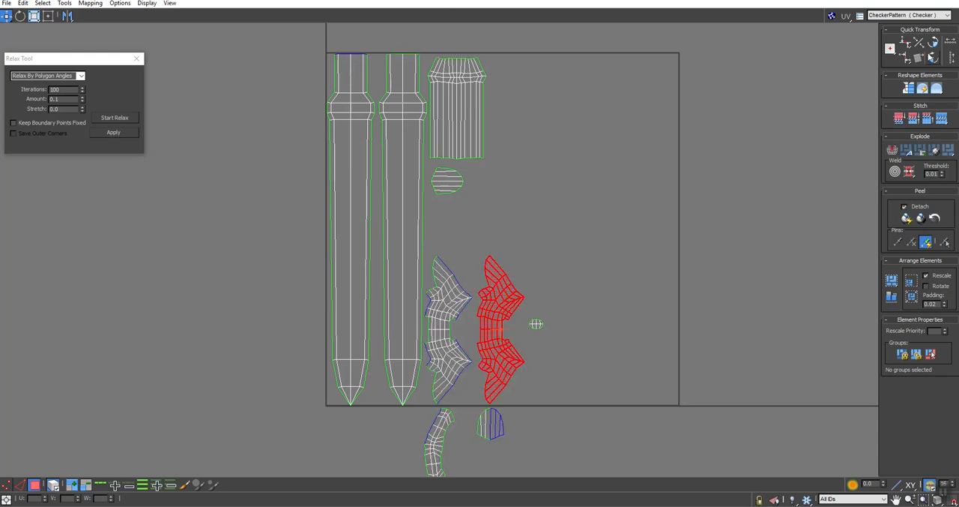
left_click(932, 58)
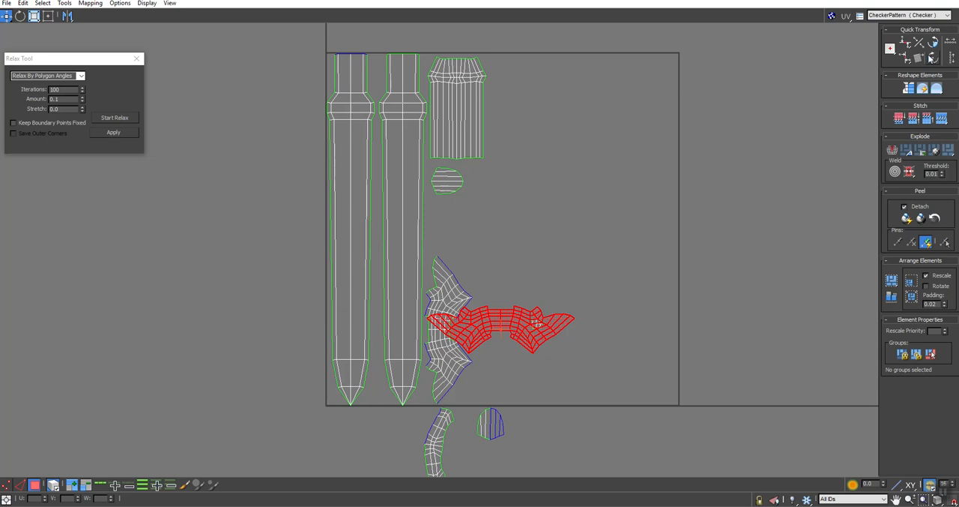
left_click(933, 58)
left_click_drag(493, 301, 470, 265)
scroll(475, 305, "up", 5)
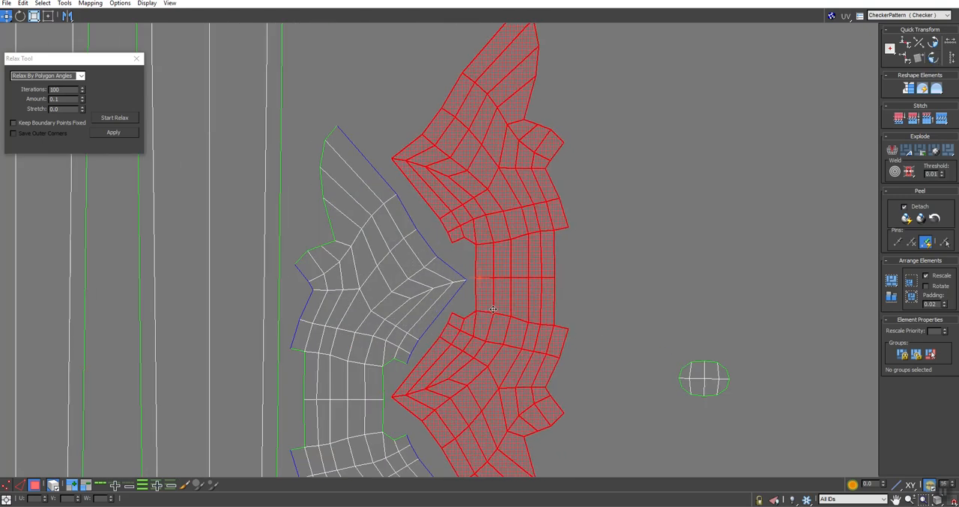
scroll(493, 309, "down", 5)
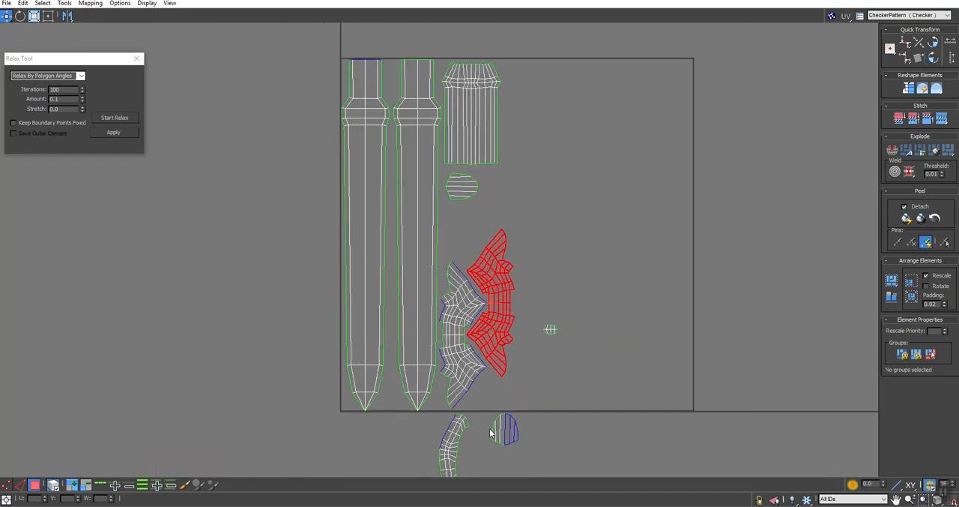
- Place one rounded cap shell below the nested crossguards, and turn the other 90 degrees and set it just above them
left_click_drag(510, 430, 492, 394)
left_click_drag(465, 202, 470, 253)
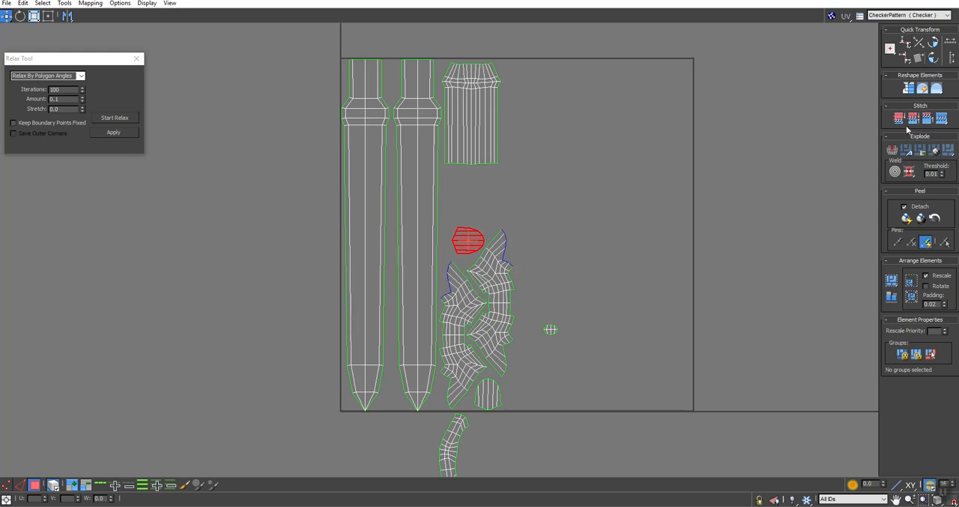
left_click_drag(475, 245, 473, 249)
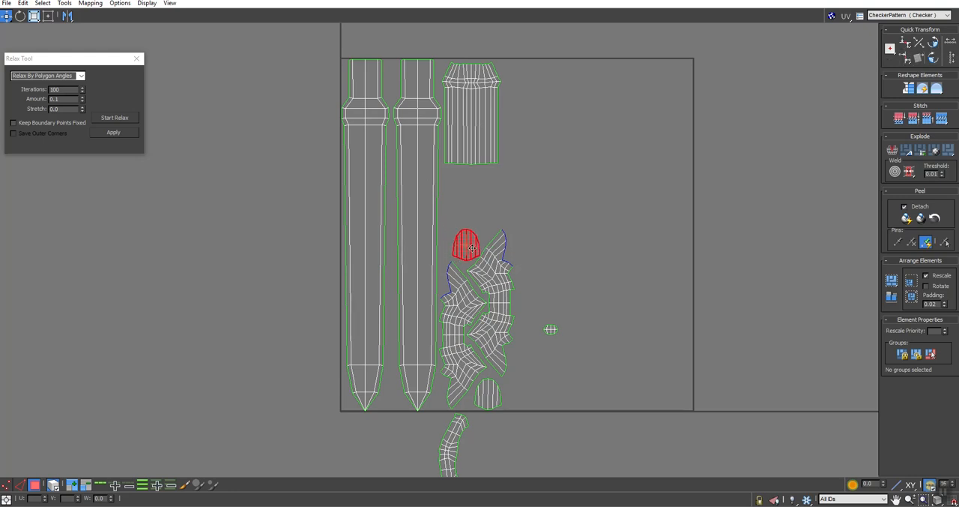
- Fit the curved collar strip diagonally between the handle and cap shells, and place the small oval shell in the gap beside it
left_click_drag(452, 446, 472, 196)
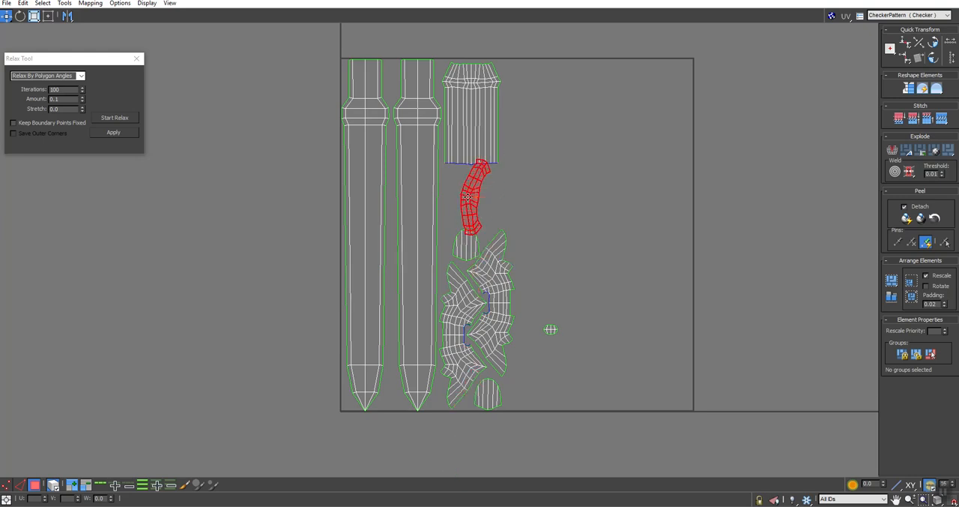
scroll(472, 197, "up", 3)
right_click(492, 175)
left_click(502, 188)
left_click_drag(499, 156, 482, 173)
right_click(513, 179)
left_click(522, 187)
right_click(495, 191)
left_click(503, 203)
right_click(509, 163)
left_click(518, 170)
left_click_drag(613, 425, 442, 160)
scroll(443, 165, "down", 2)
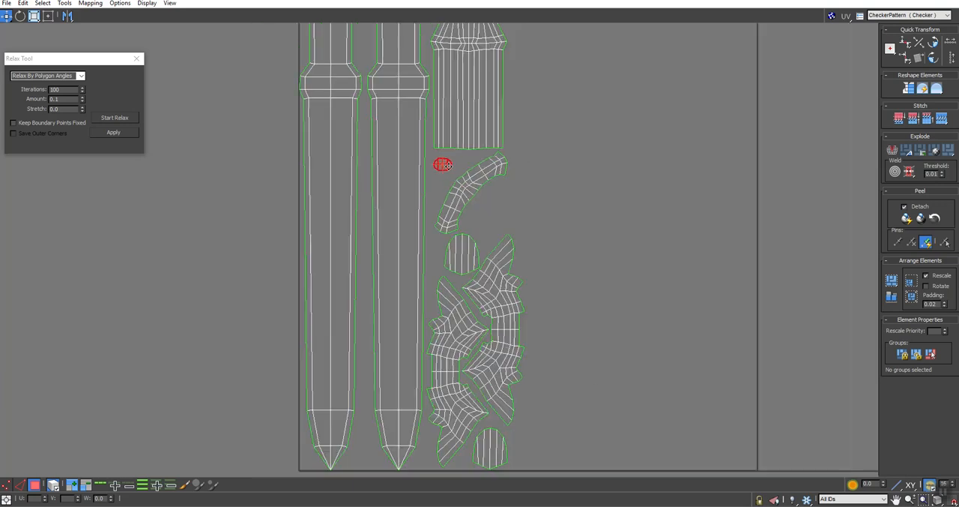
- Select all the shells and stretch them horizontally with the Freeform tool to fill the full UV square
scroll(444, 165, "down", 3)
left_click_drag(581, 87, 365, 335)
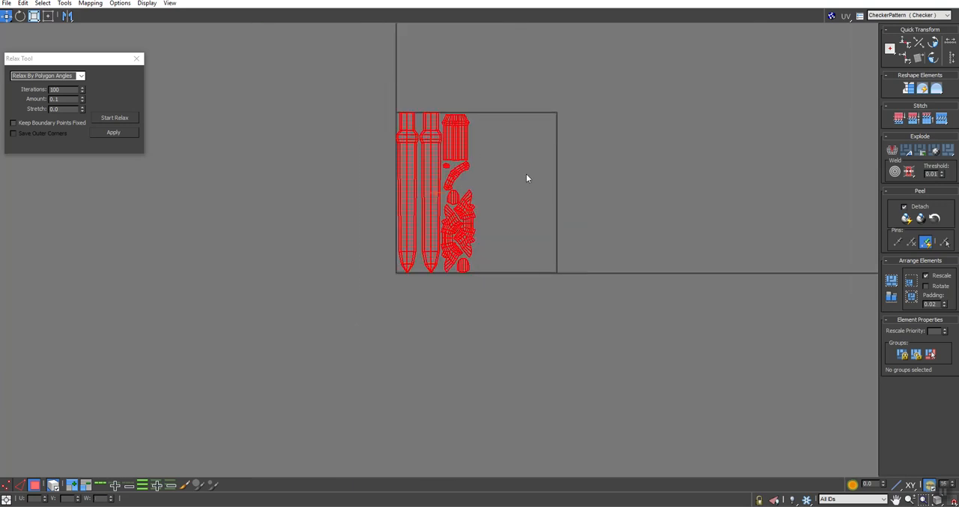
scroll(525, 176, "up", 3)
left_click(48, 16)
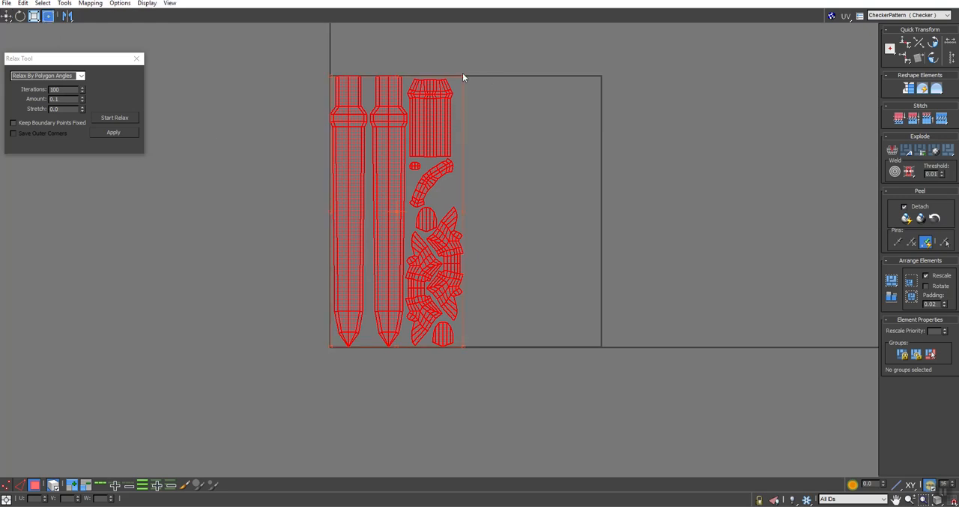
left_click_drag(464, 77, 599, 78)
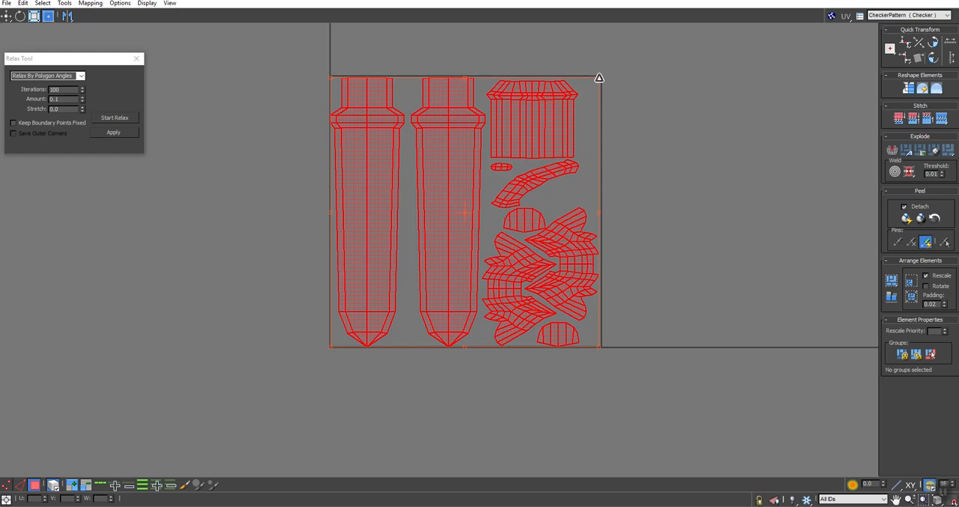
scroll(318, 362, "up", 4)
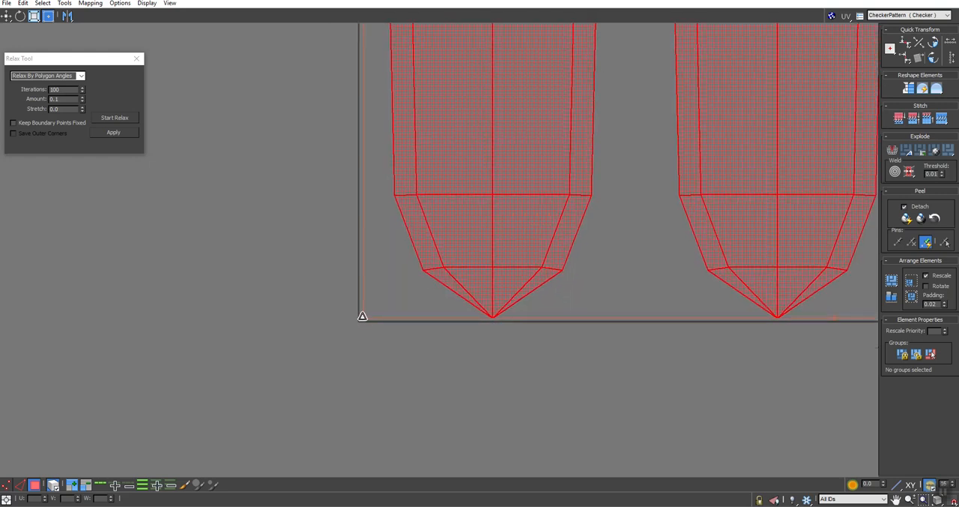
scroll(362, 319, "down", 4)
- Leave the UV editor and convert the unwrapped sword to an Editable Poly
middle_click_drag(460, 106, 388, 182)
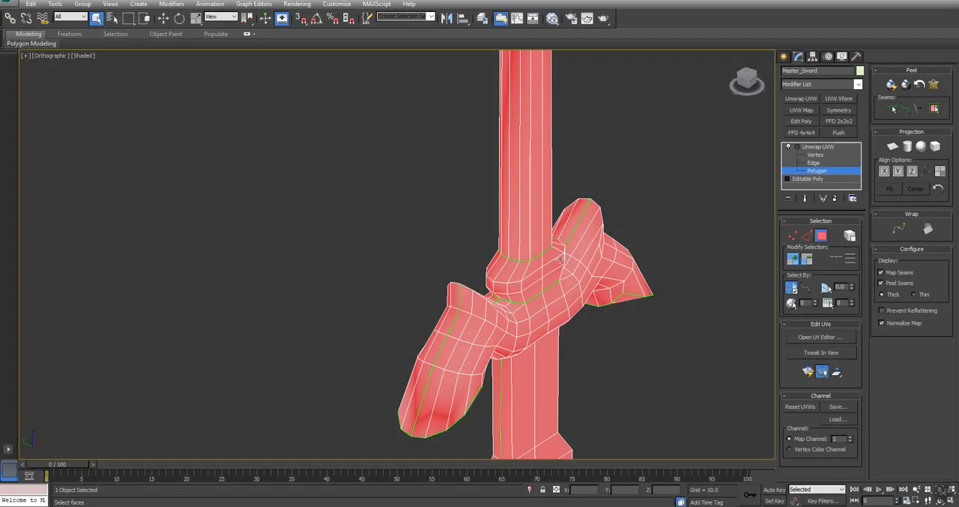
middle_click_drag(561, 259, 535, 229)
key("z")
middle_click_drag(445, 266, 390, 208, "alt")
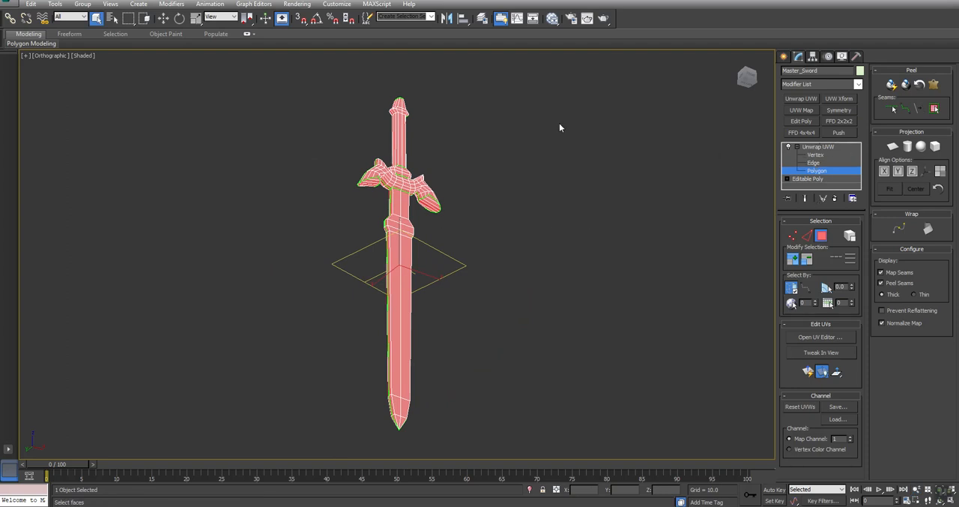
right_click(503, 150)
mouse_move(515, 237)
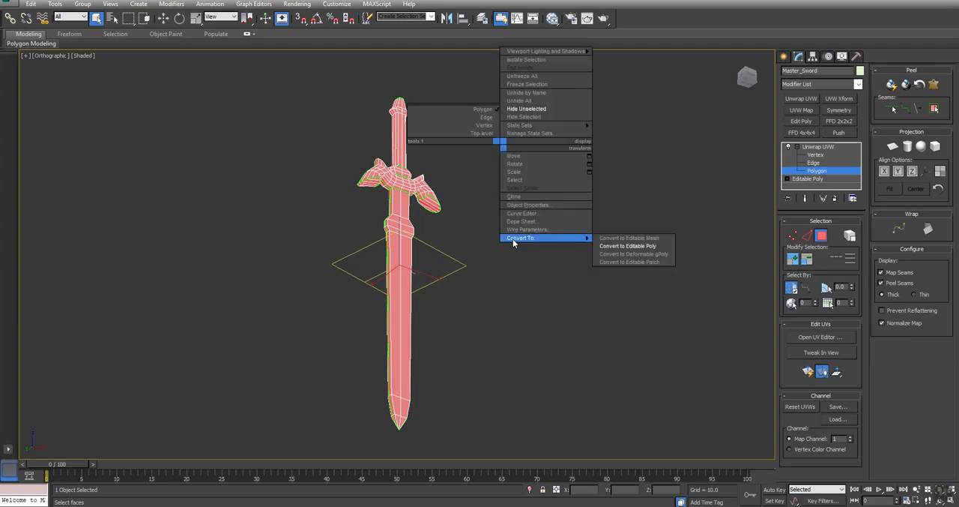
left_click(630, 248)
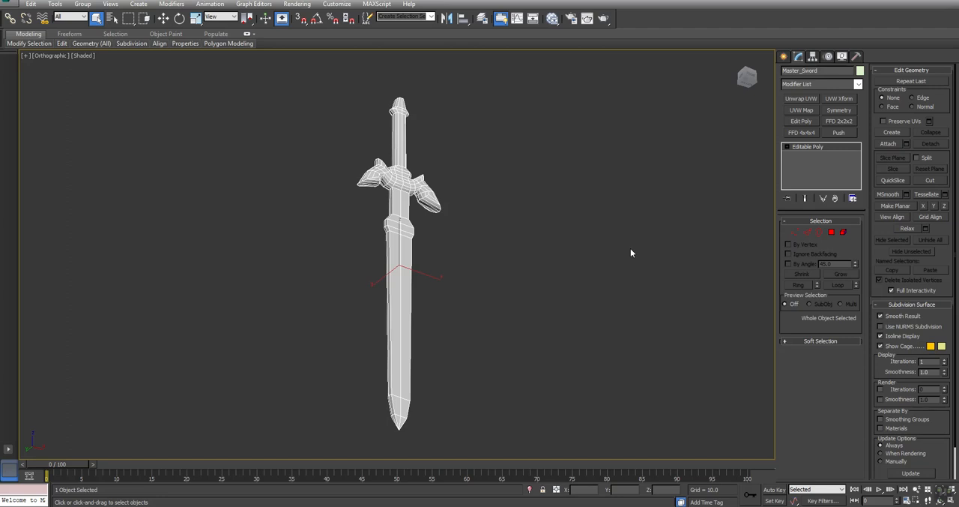